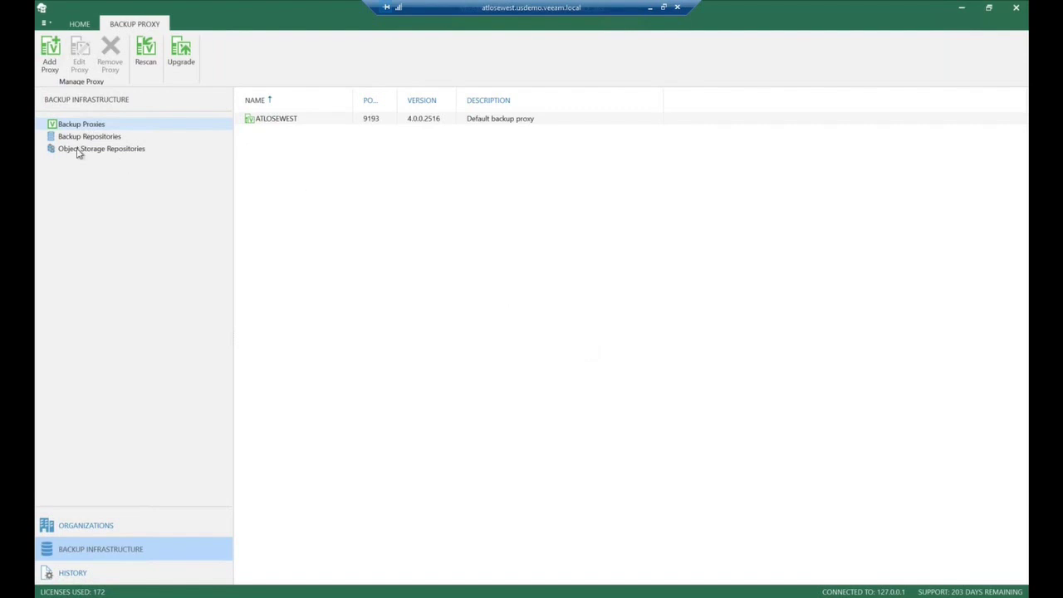
Open the On Prem Repository's settings from the backup repositories and advance through them to the retention policy settings.
left_click(114, 140)
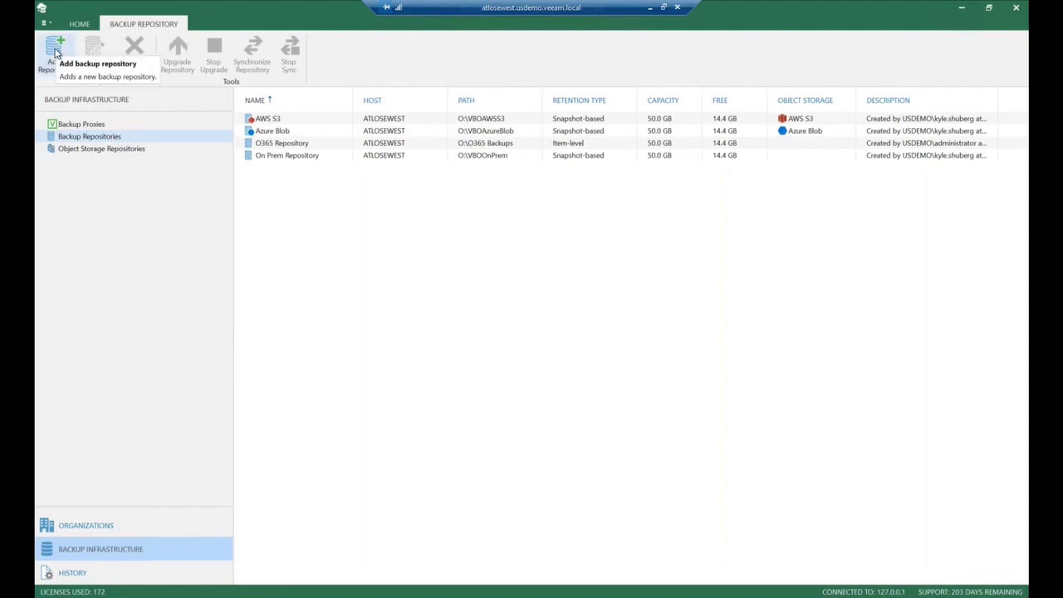
right_click(306, 158)
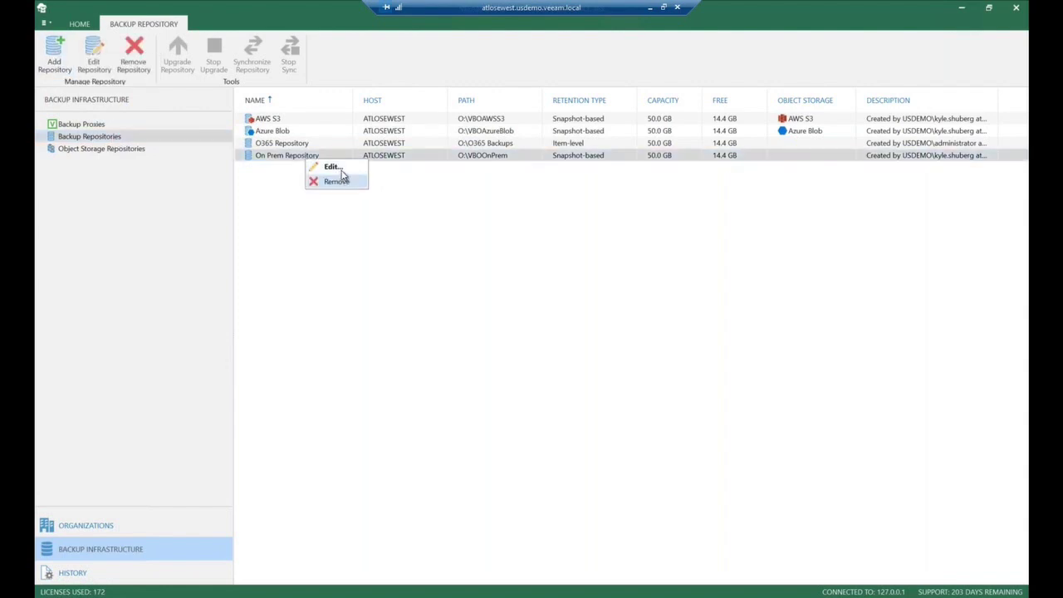
left_click(337, 168)
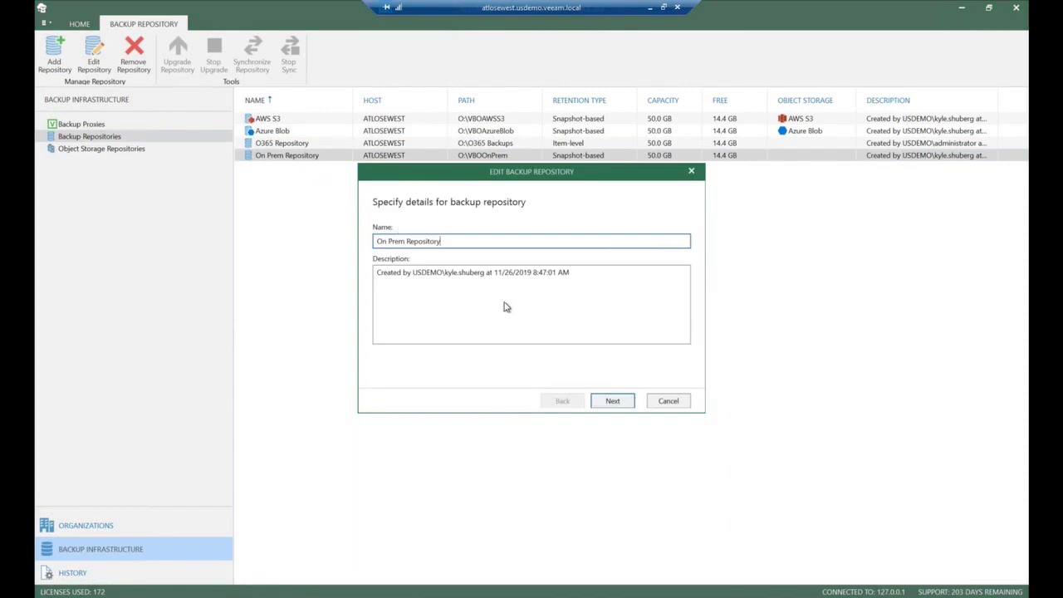
left_click(613, 400)
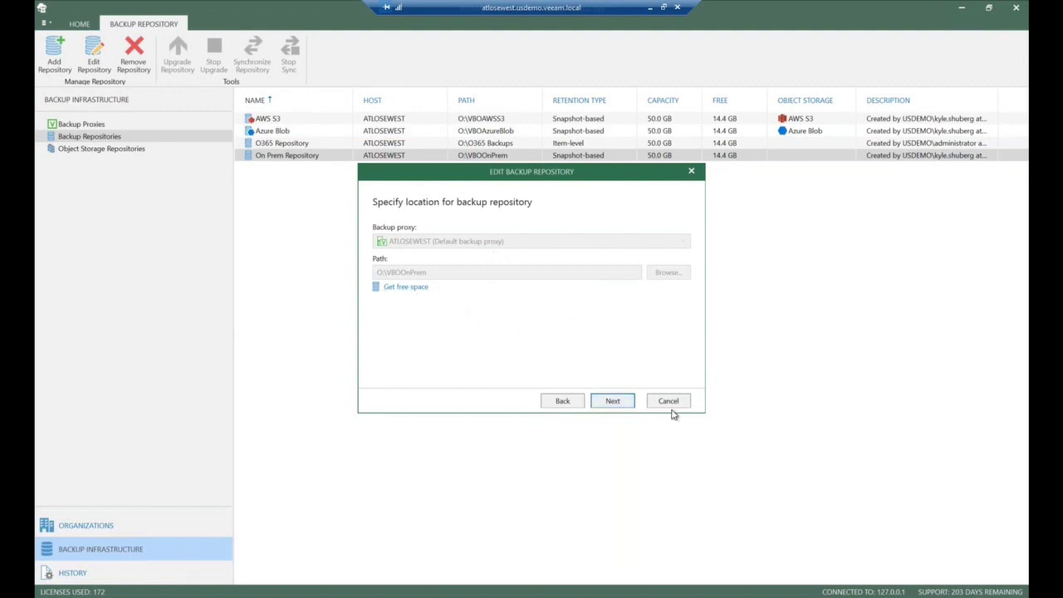
left_click(613, 403)
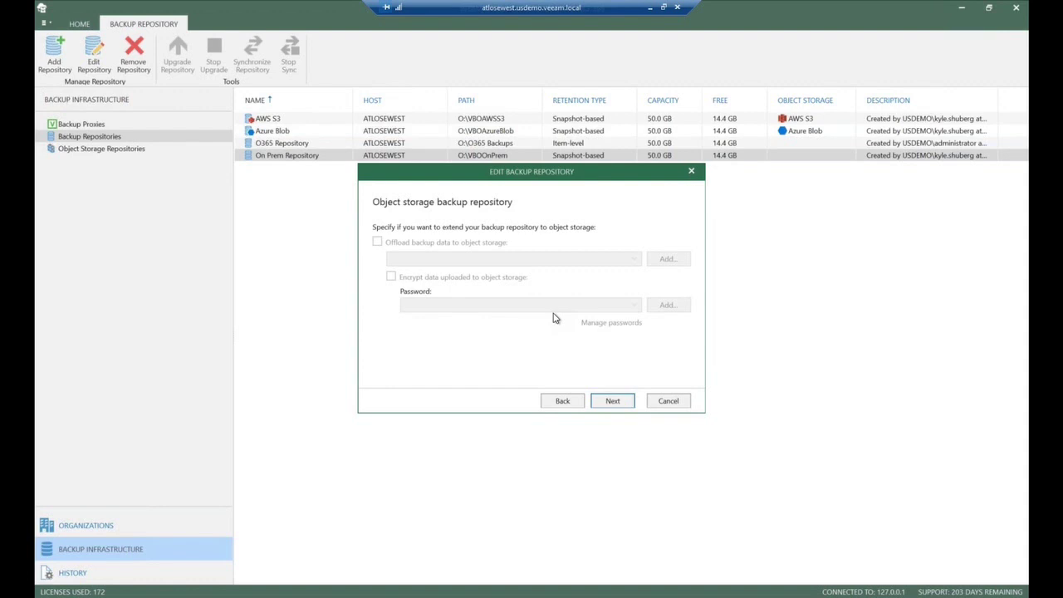
left_click(627, 406)
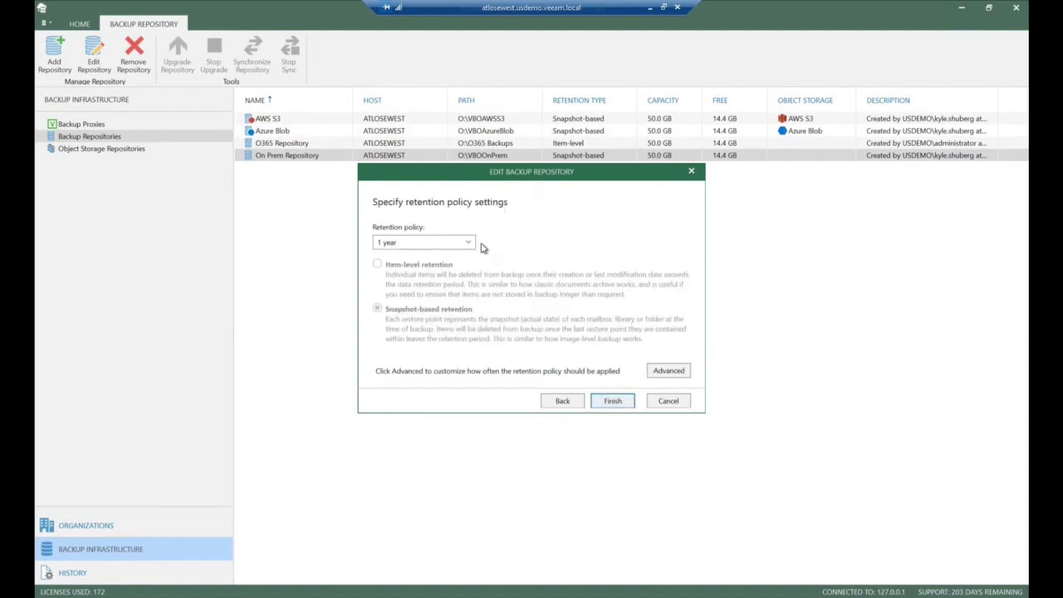
Examine the retention periods offered for the On Prem Repository and close its settings without saving.
left_click(468, 244)
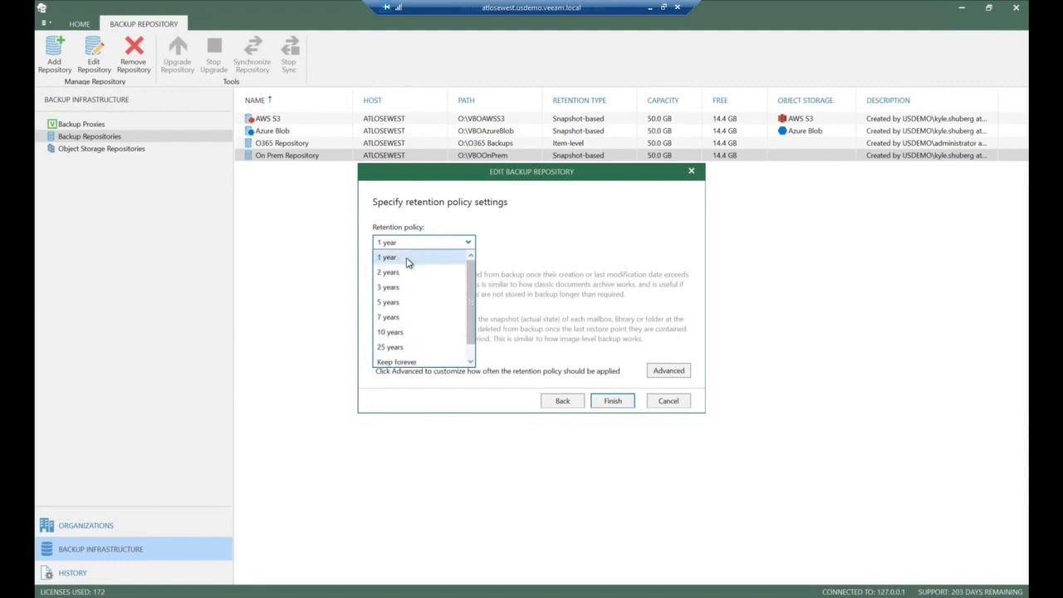
scroll(471, 336, "down", 1)
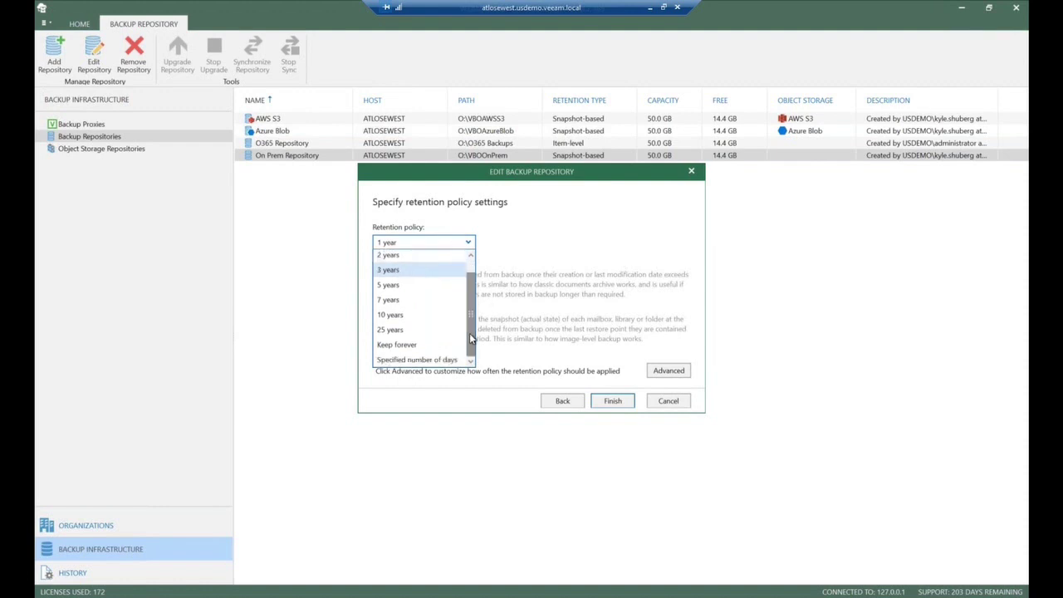
left_click_drag(470, 336, 470, 306)
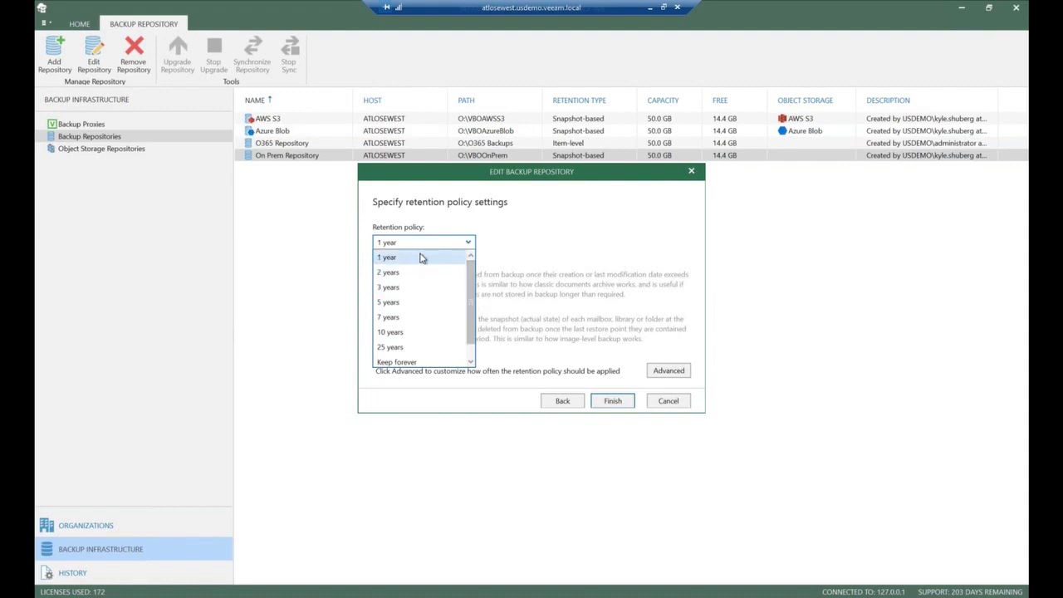
left_click(496, 250)
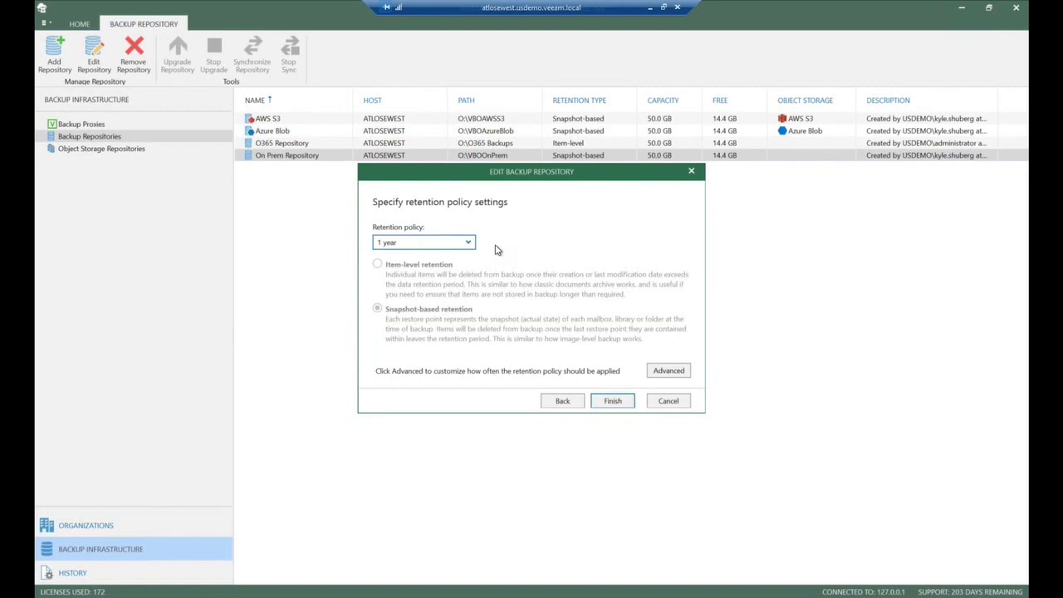
left_click(680, 404)
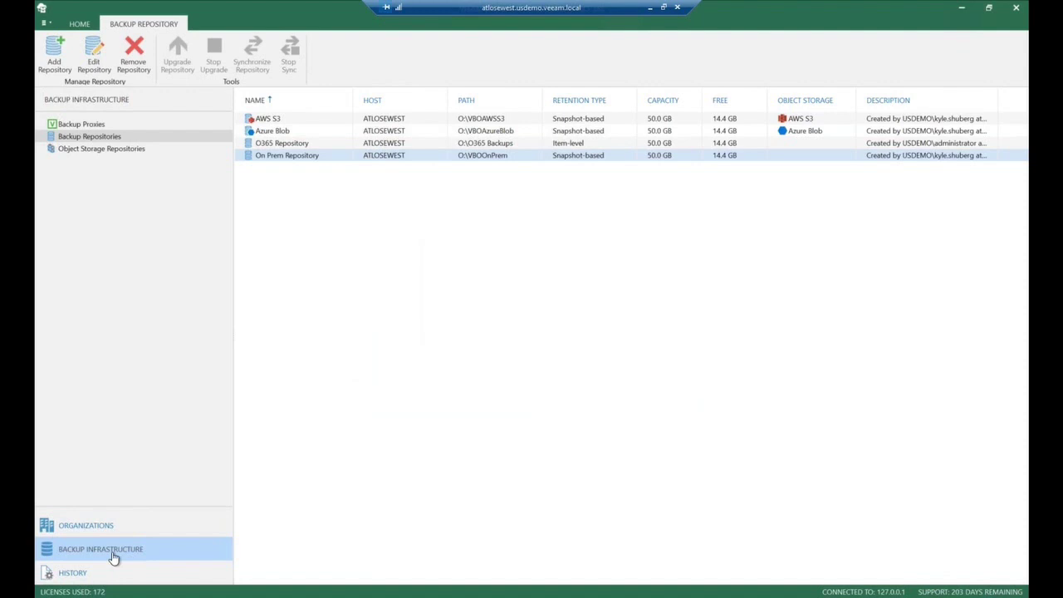
View the backup proxies and backup repositories again, and return to the organizations.
left_click(98, 126)
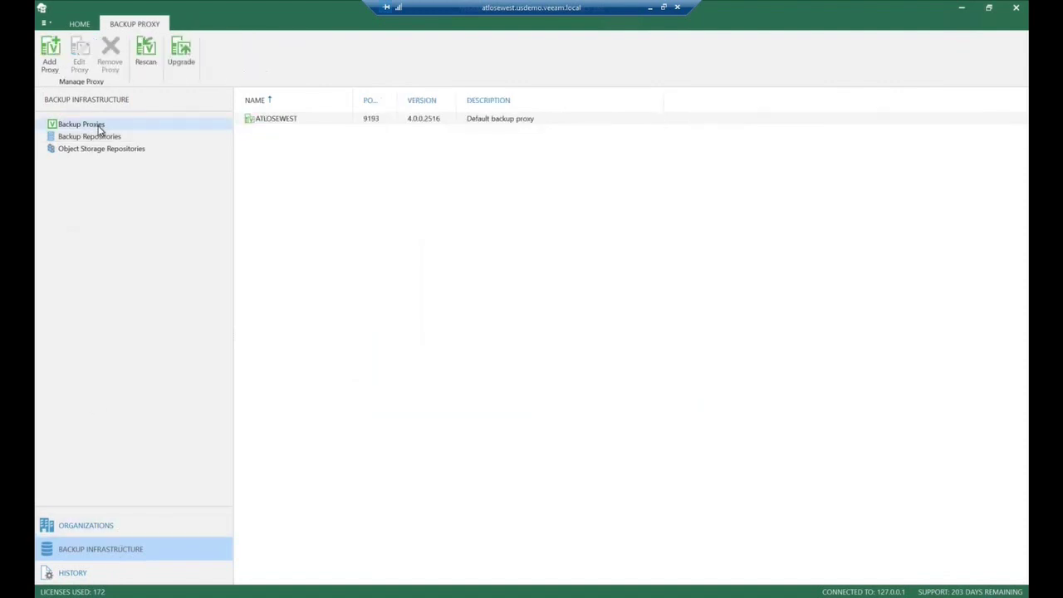
left_click(105, 137)
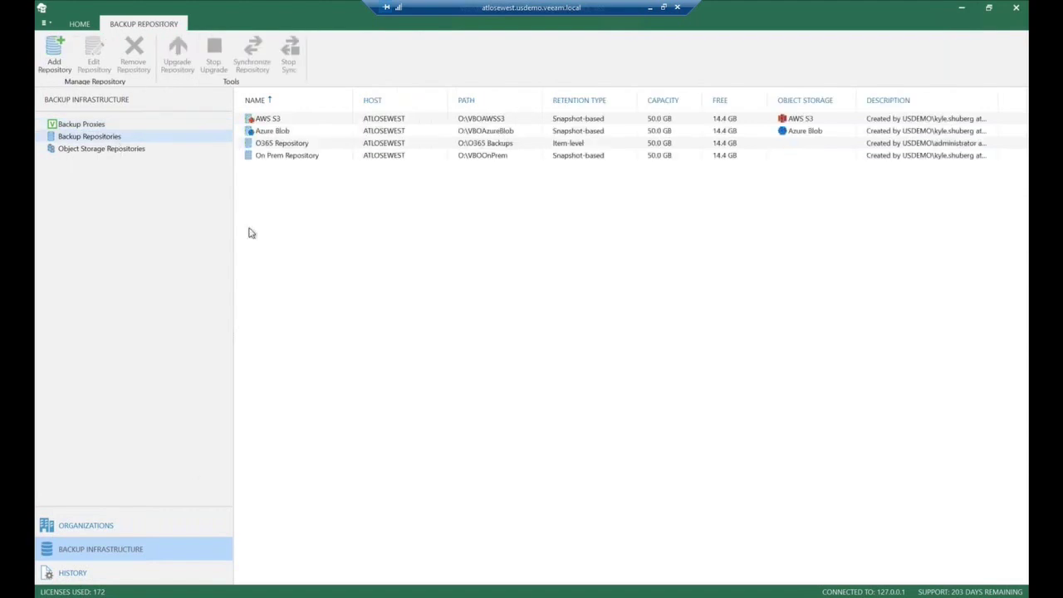
left_click(98, 526)
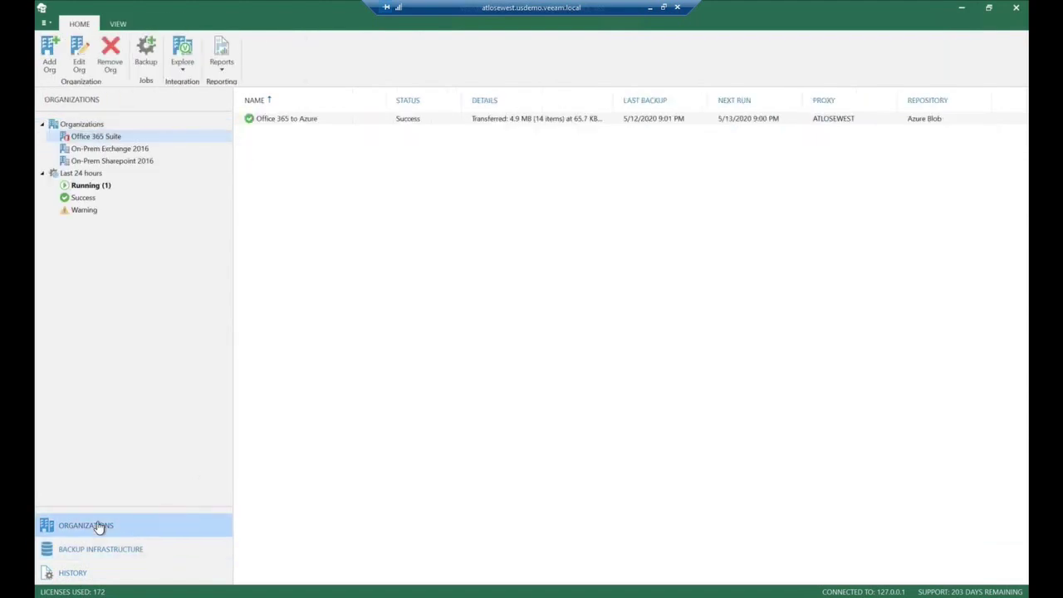
Open the Office 365 Suite organization for editing, try the Hybrid deployment type, and switch back to Microsoft Office 365.
right_click(107, 137)
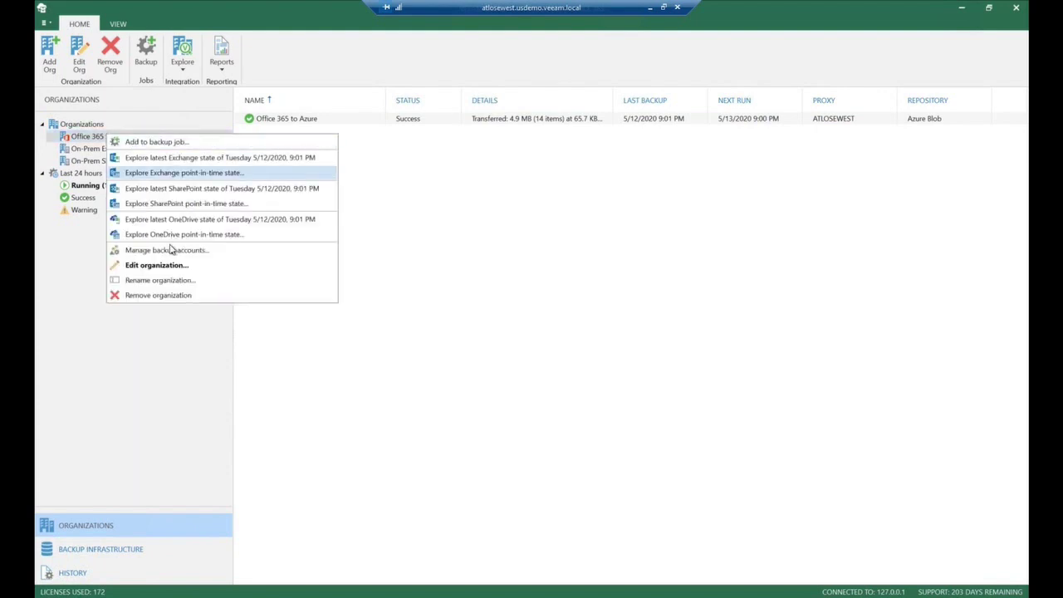
left_click(173, 265)
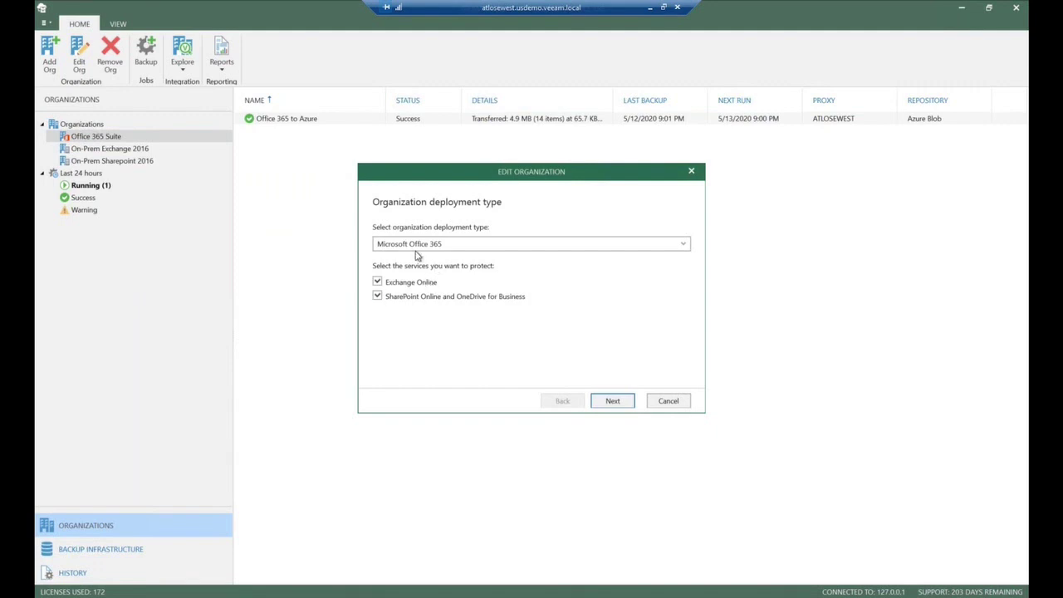
left_click(447, 251)
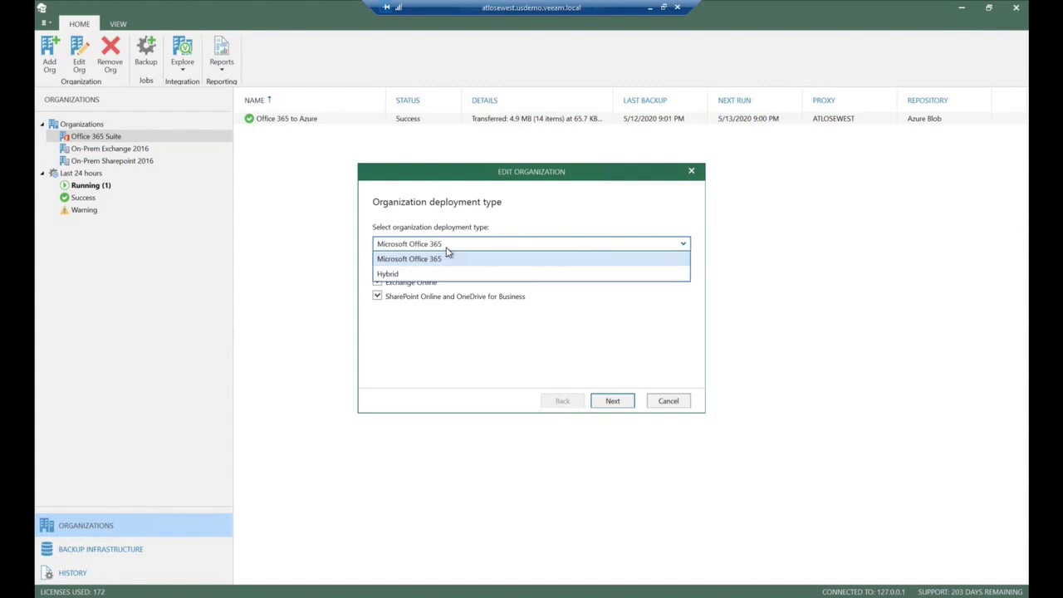
left_click(449, 252)
left_click(450, 252)
left_click(453, 273)
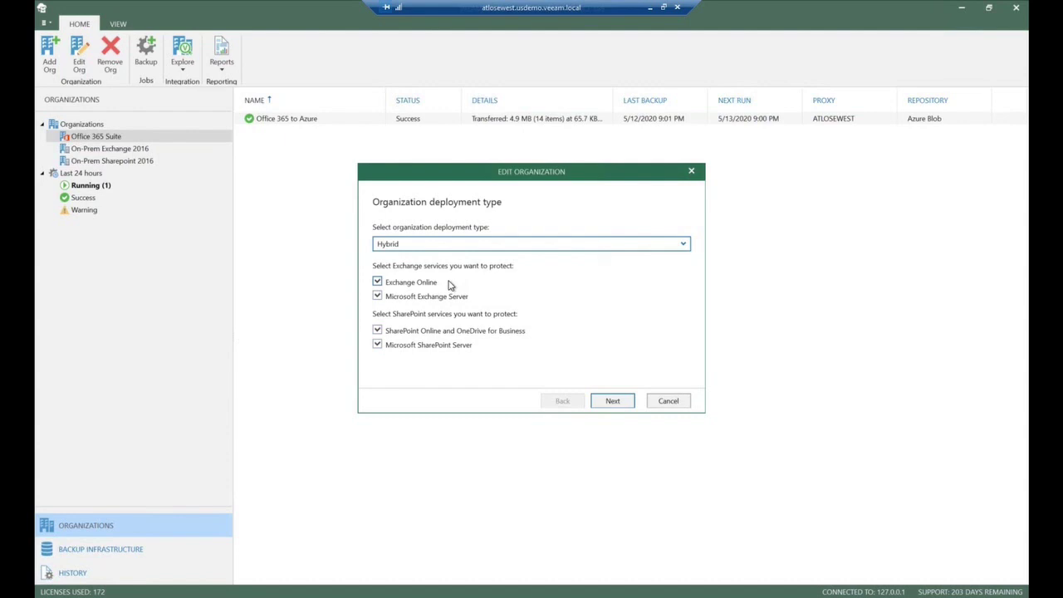
left_click(508, 248)
left_click(508, 258)
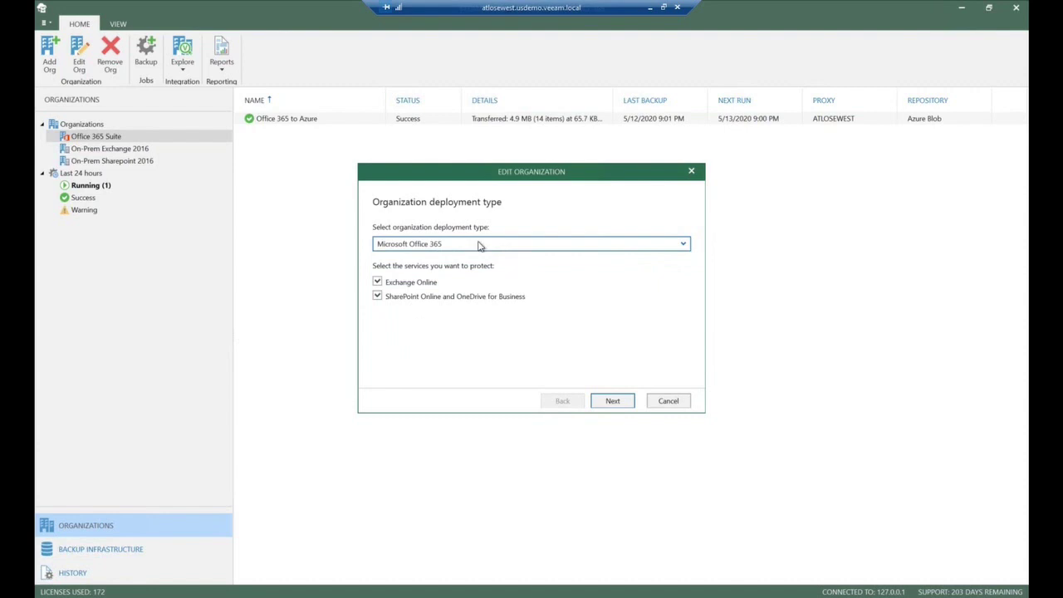
Try Hybrid deployment with modern authentication for the organization, view the Exchange Online credentials page, and cancel the edit.
left_click(480, 244)
left_click(478, 274)
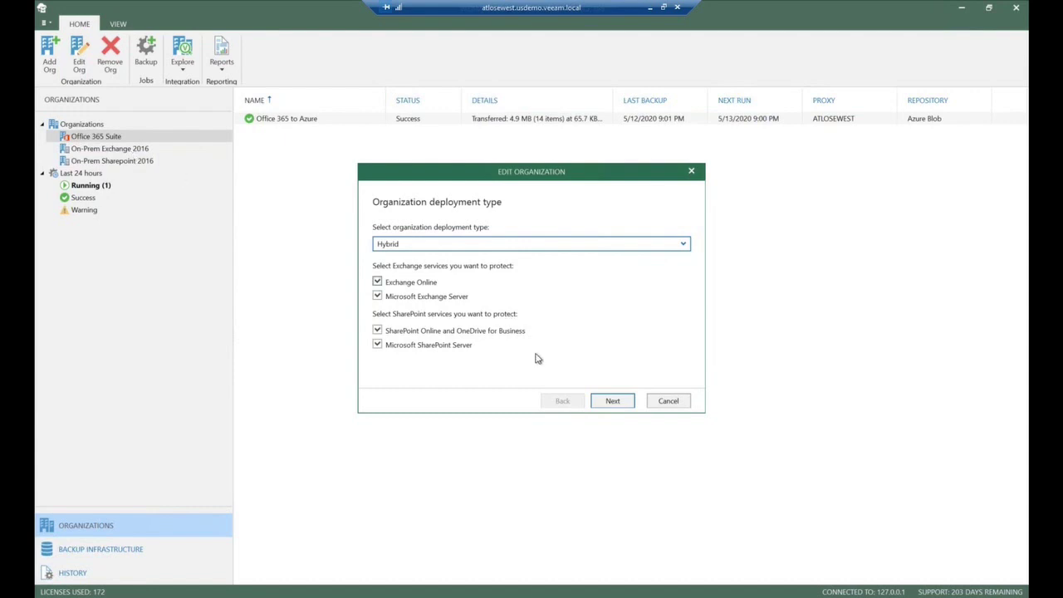
left_click(614, 401)
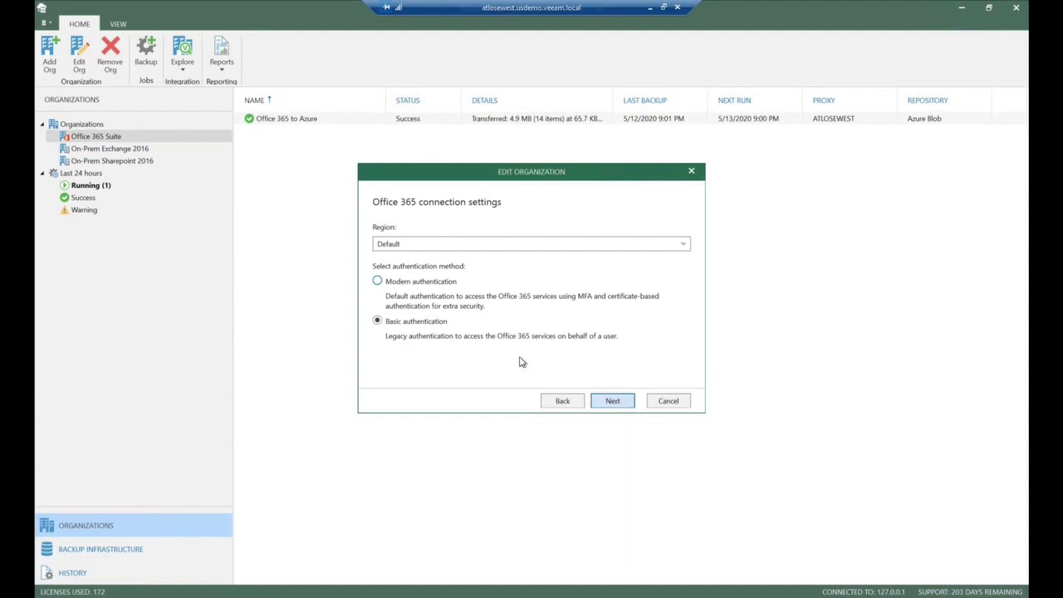
left_click(377, 282)
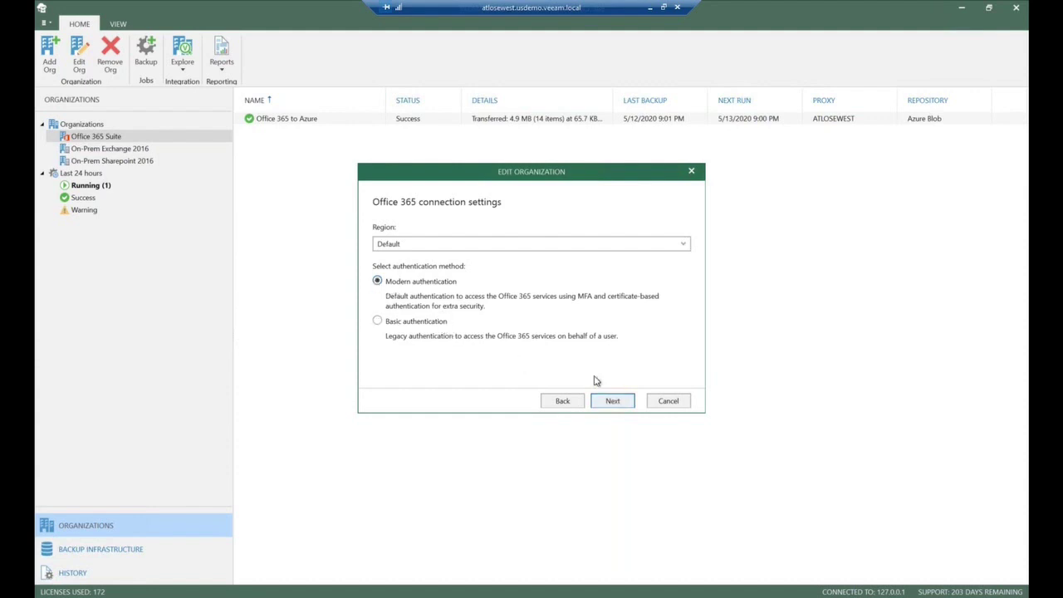
left_click(604, 403)
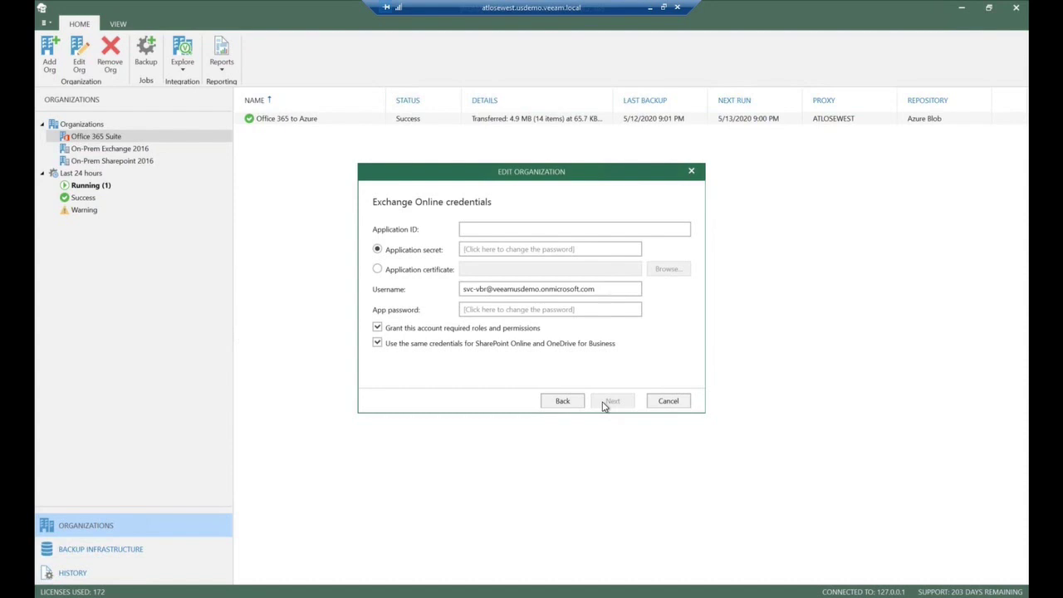
left_click(676, 402)
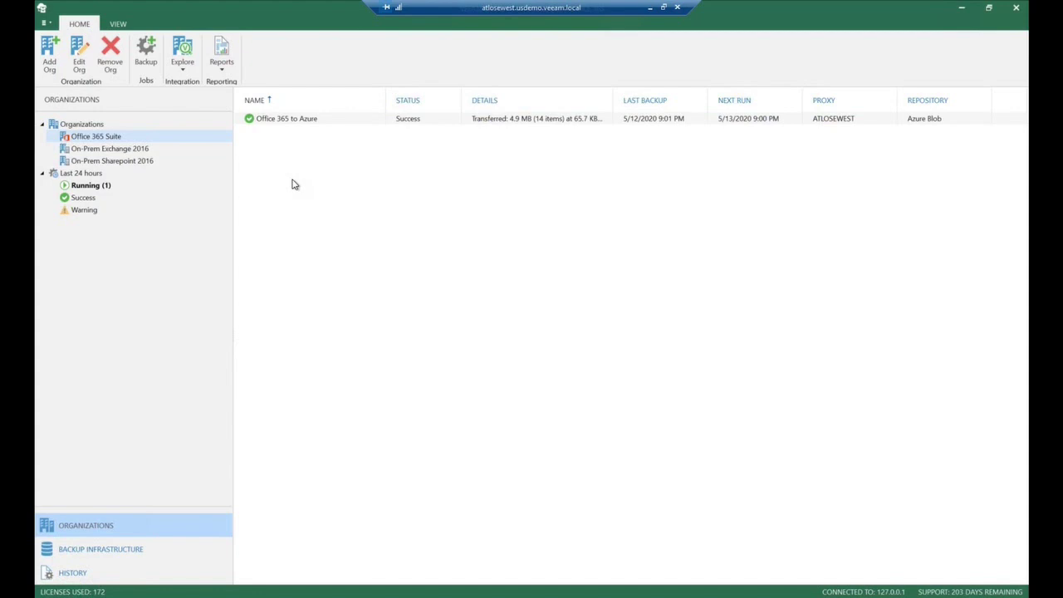
Open the Office 365 to Azure backup job for editing and set it to back up specific objects.
right_click(309, 123)
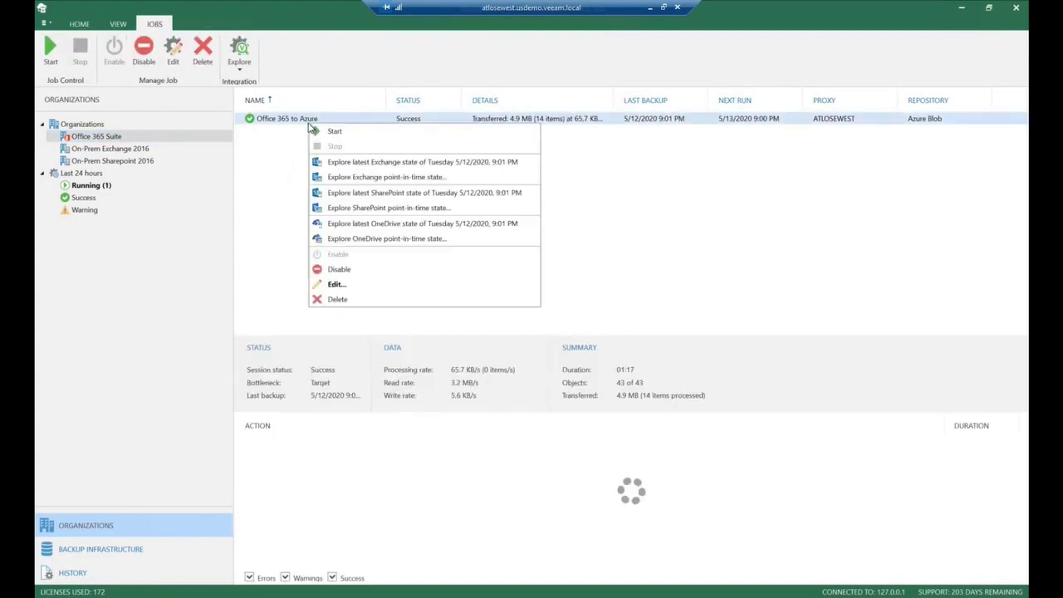
left_click(363, 285)
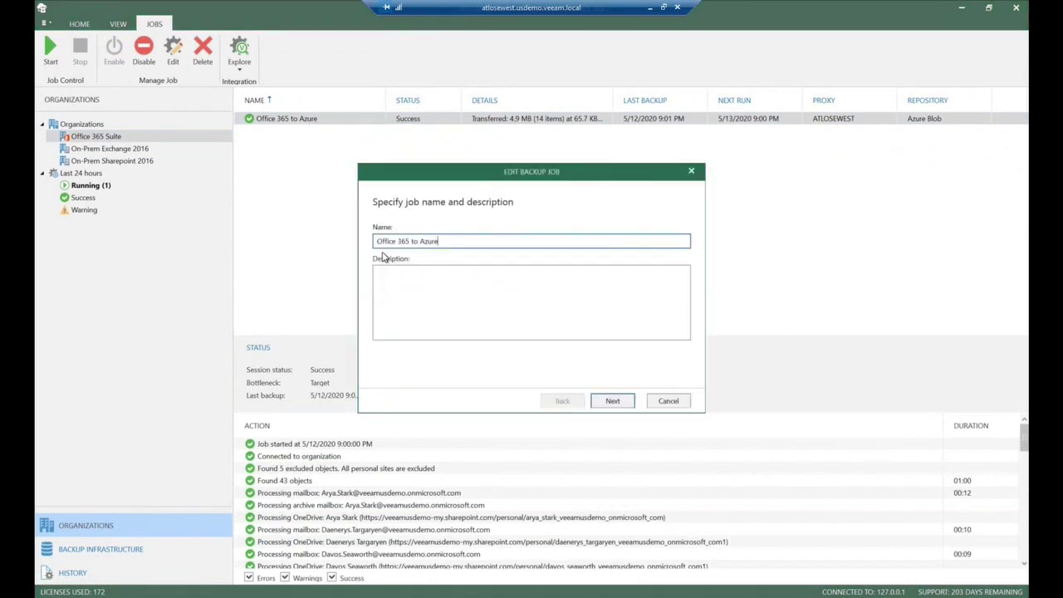
left_click(617, 403)
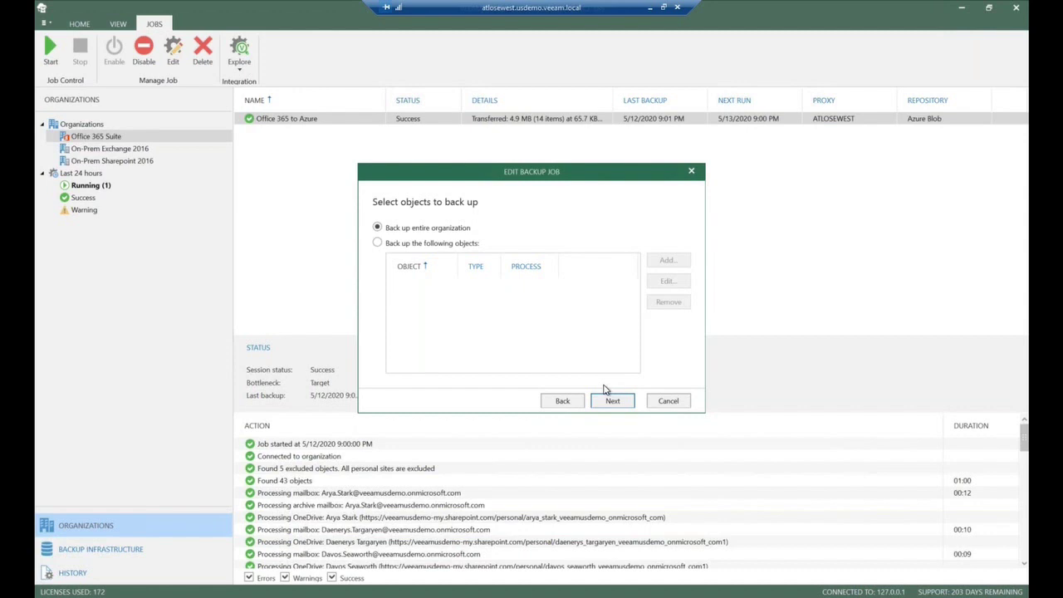
left_click(377, 242)
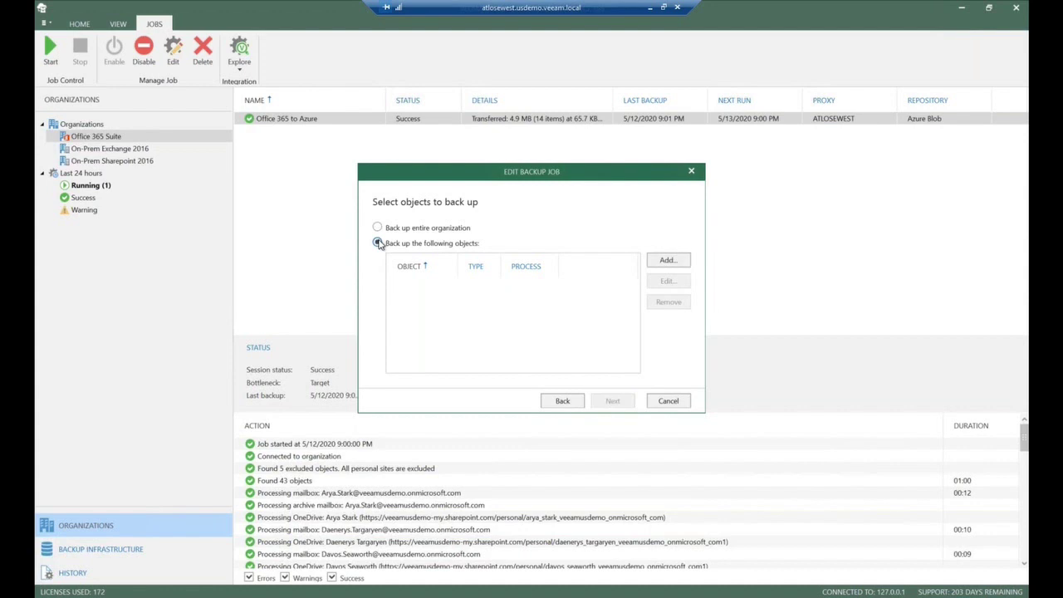
Add the sixth to ninth users in the user list to the job's backup objects.
left_click(660, 261)
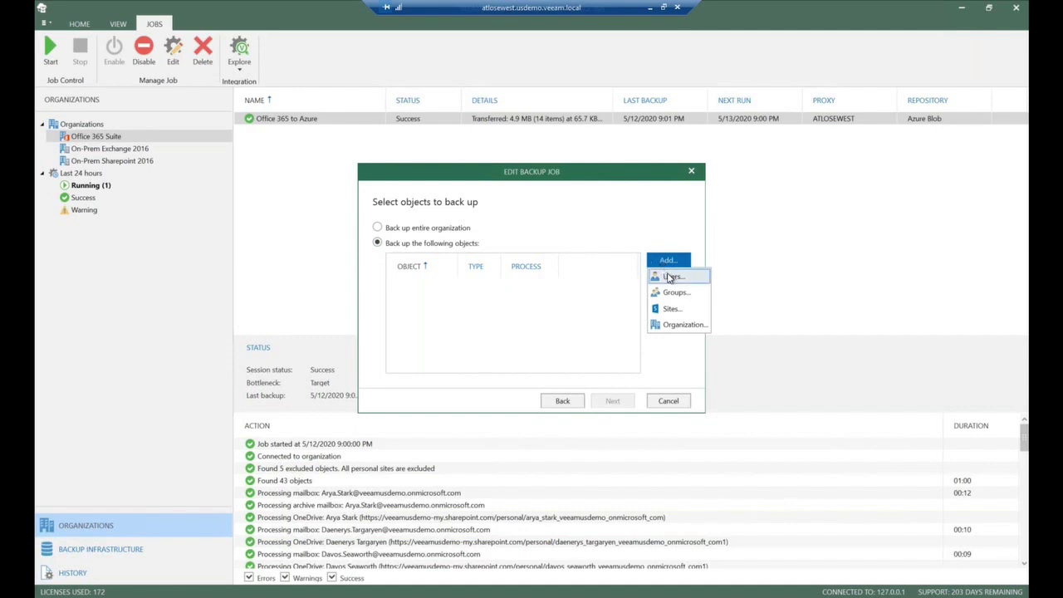
left_click(671, 277)
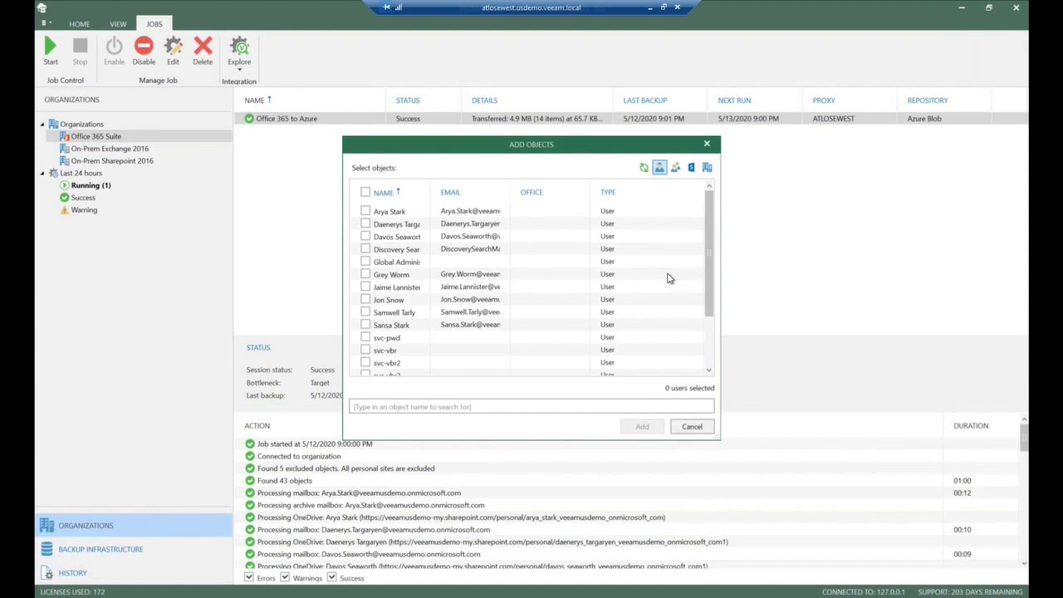
left_click(365, 274)
left_click(365, 286)
left_click(366, 299)
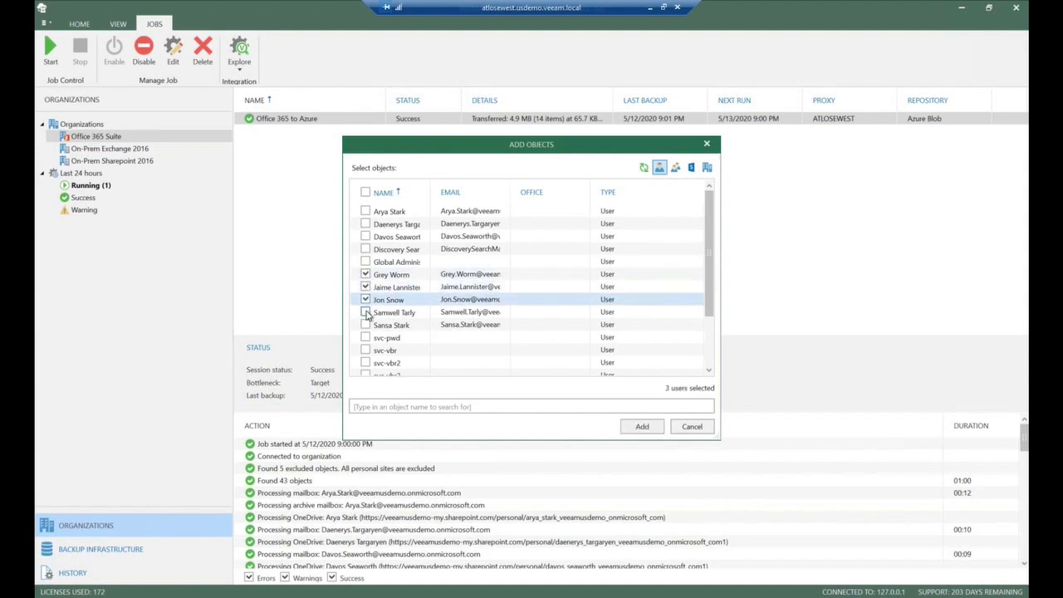
left_click(365, 311)
left_click(640, 426)
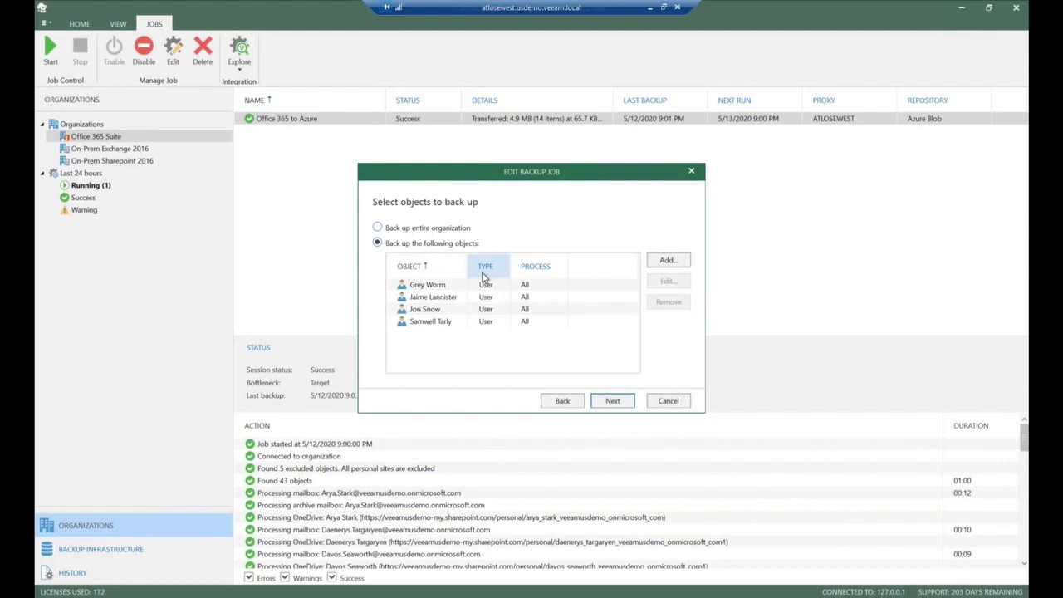
Limit the first added user's processing options to Mail by excluding Archive, OneDrive and Site.
left_click(426, 285)
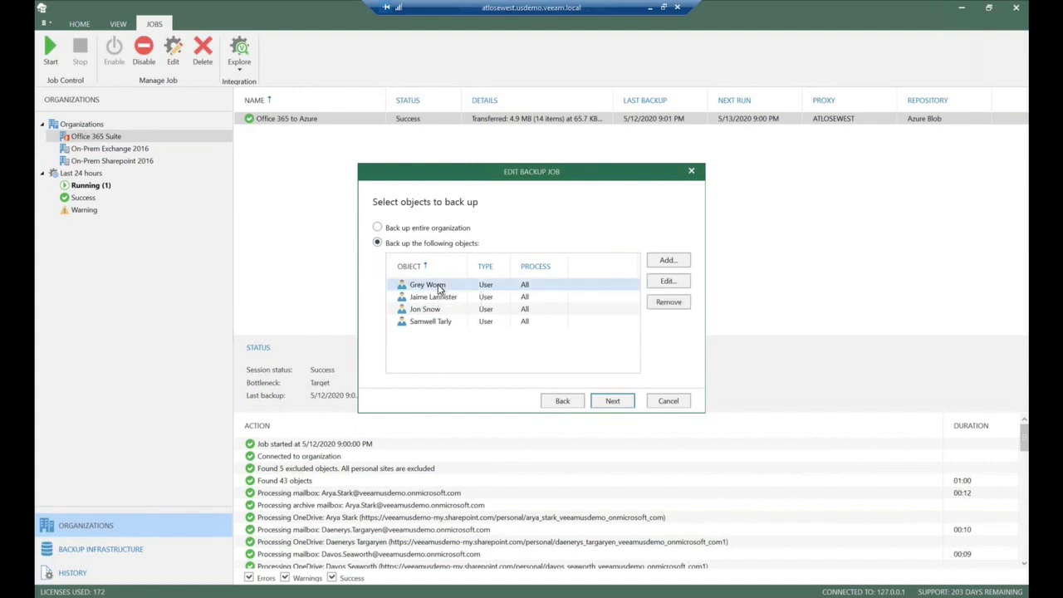
left_click(660, 283)
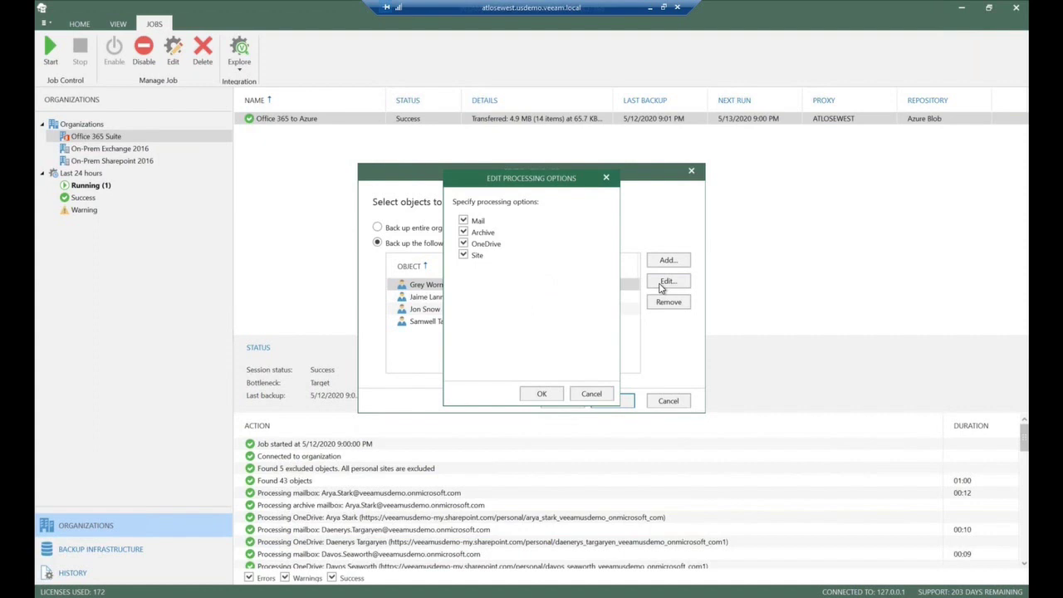
left_click(464, 233)
left_click(463, 244)
left_click(463, 255)
left_click(542, 394)
Limit the second added user's processing options to OneDrive and Site by excluding Mail and Archive.
left_click(457, 299)
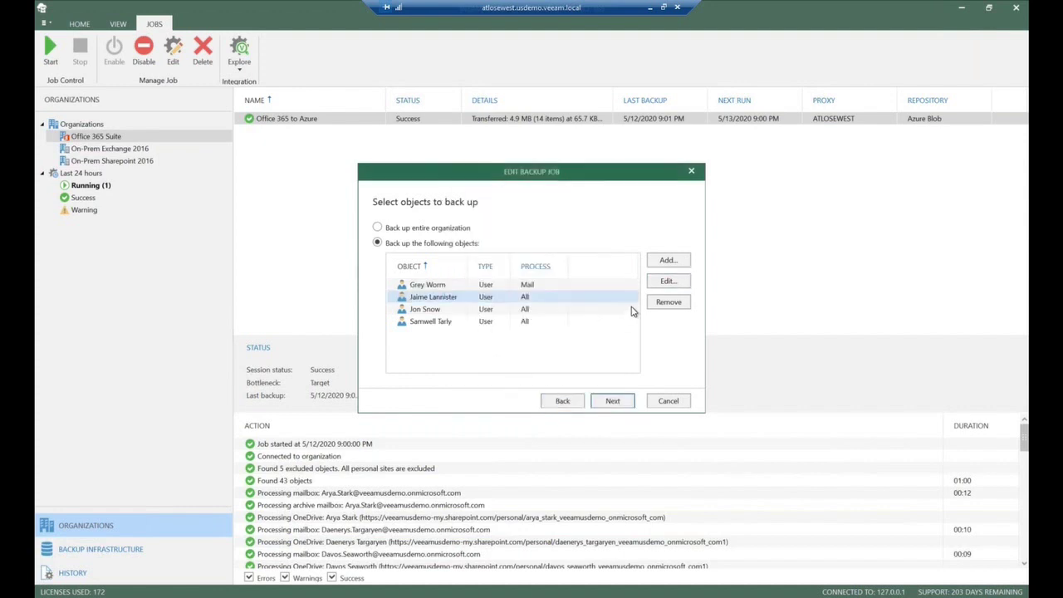
left_click(675, 283)
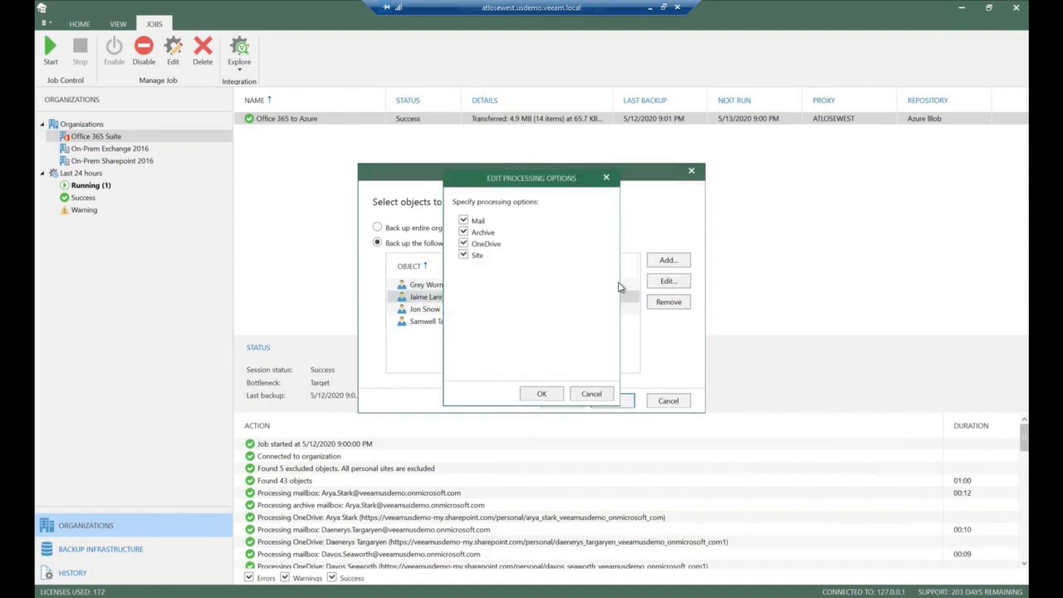
left_click(485, 254)
left_click(482, 258)
left_click(485, 234)
left_click(479, 221)
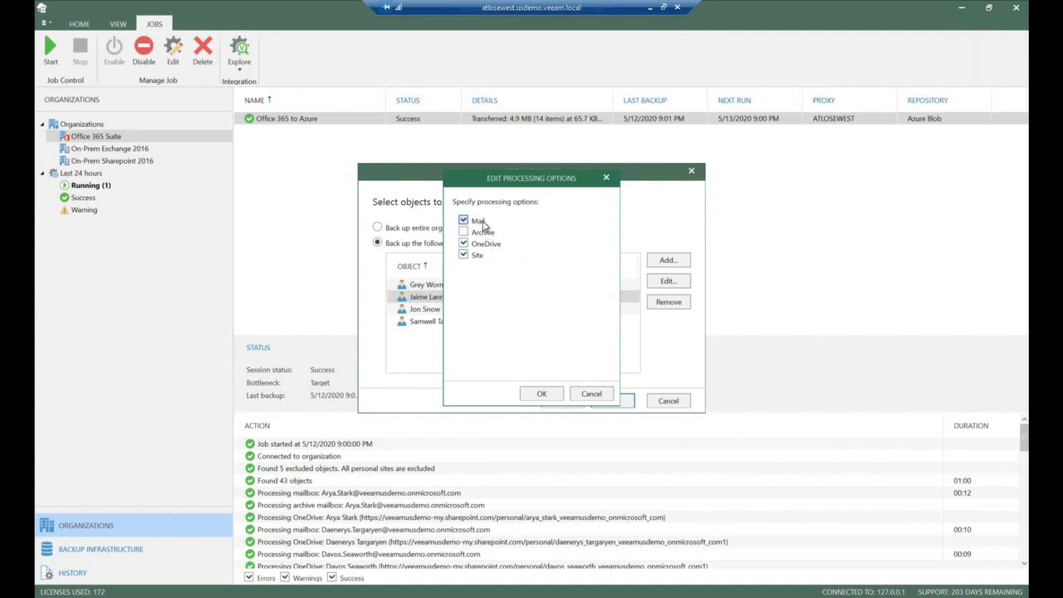
left_click(542, 394)
Exclude Mail and Archive from the third added user's processing options, keeping OneDrive and Site.
left_click(490, 311)
left_click(684, 282)
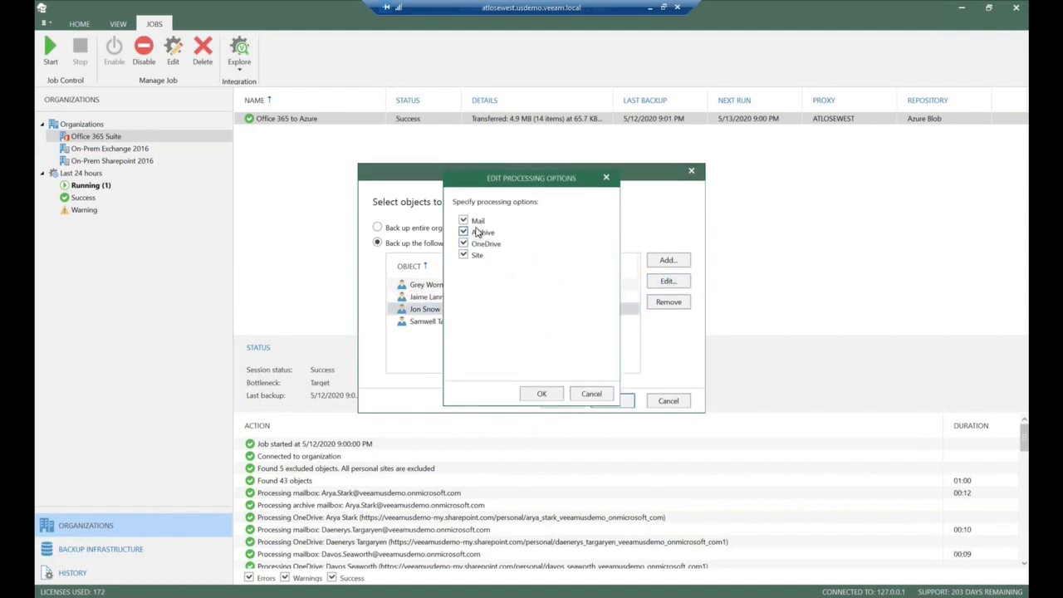
left_click(480, 234)
left_click(478, 222)
left_click(481, 258)
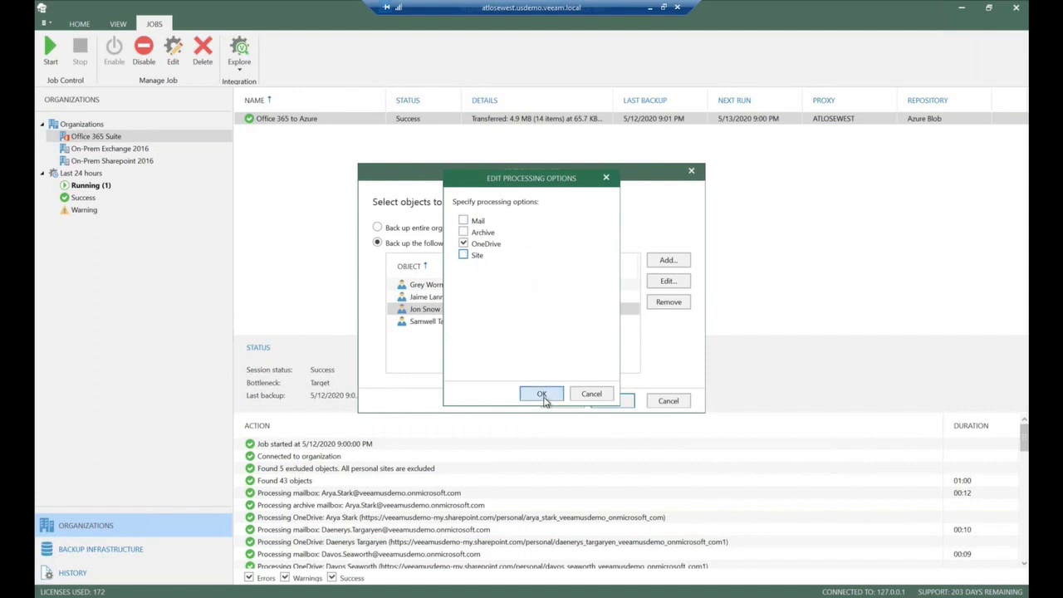
left_click(462, 256)
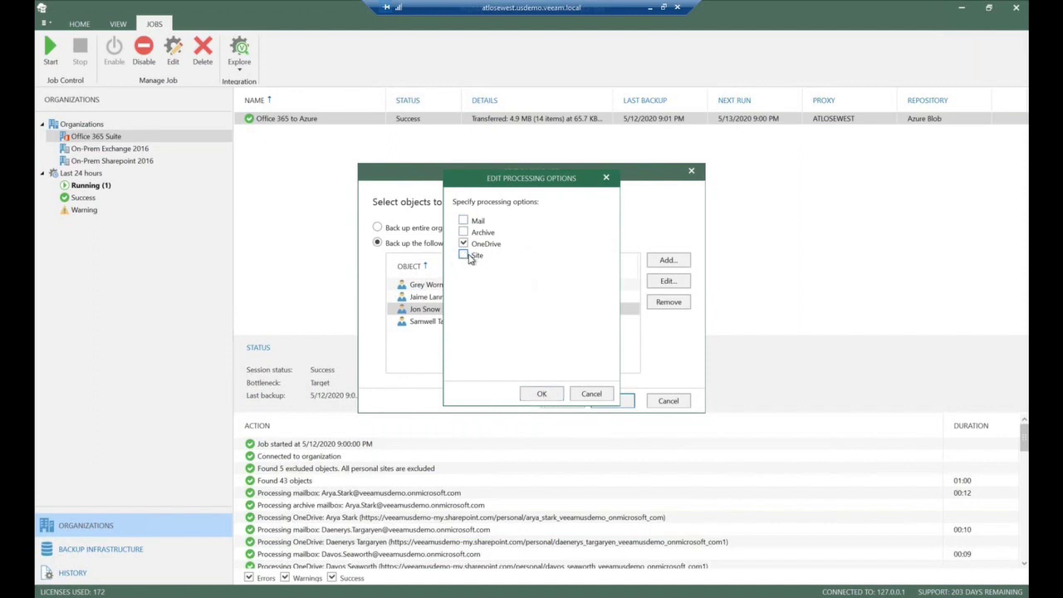
left_click(540, 394)
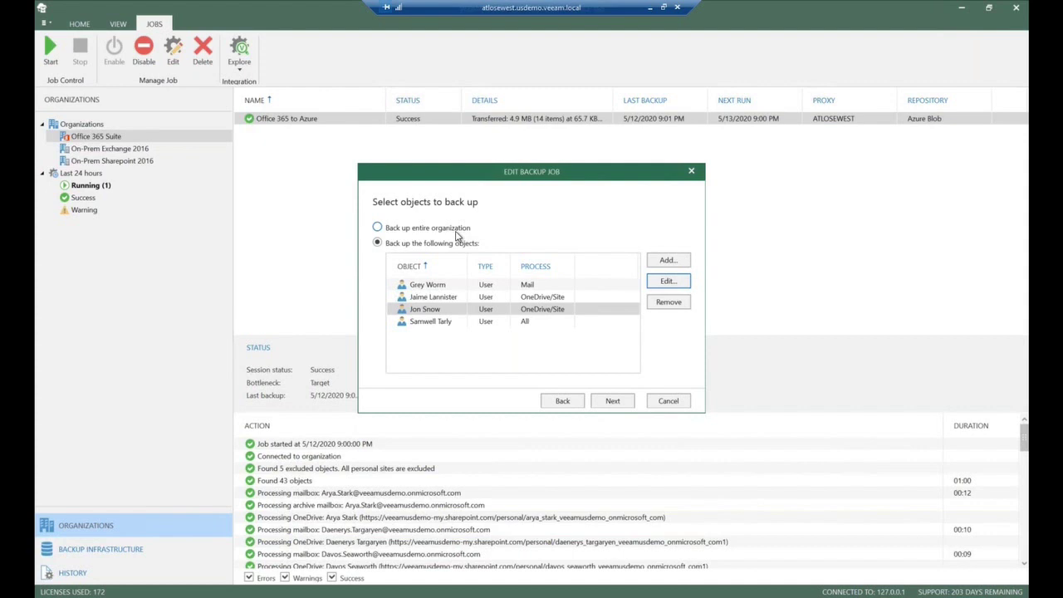
Review the job's excluded objects, backup proxy and repository, and the day choices for its daily schedule.
left_click(612, 401)
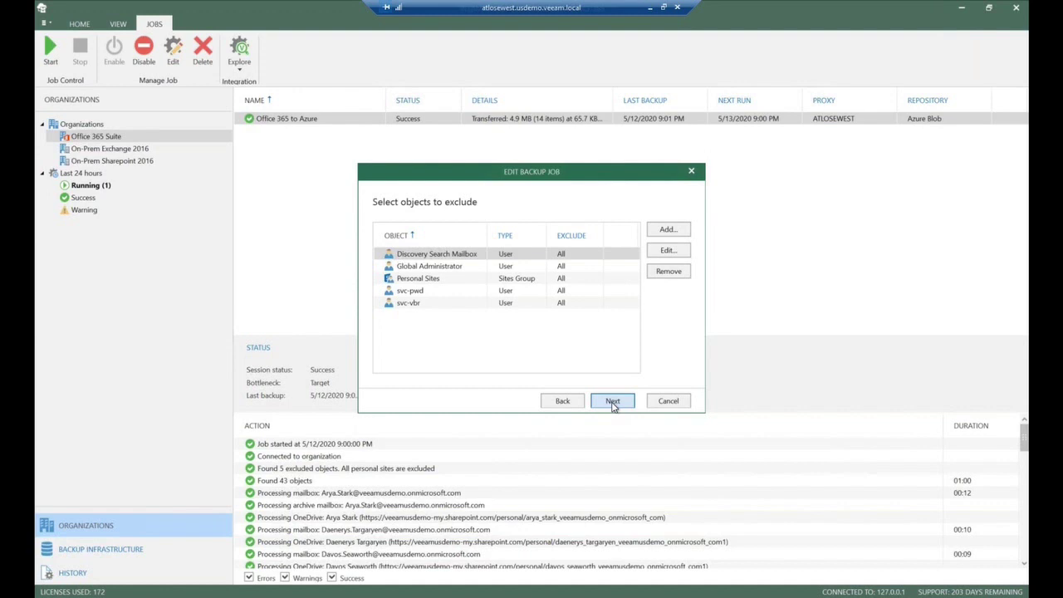
left_click(612, 402)
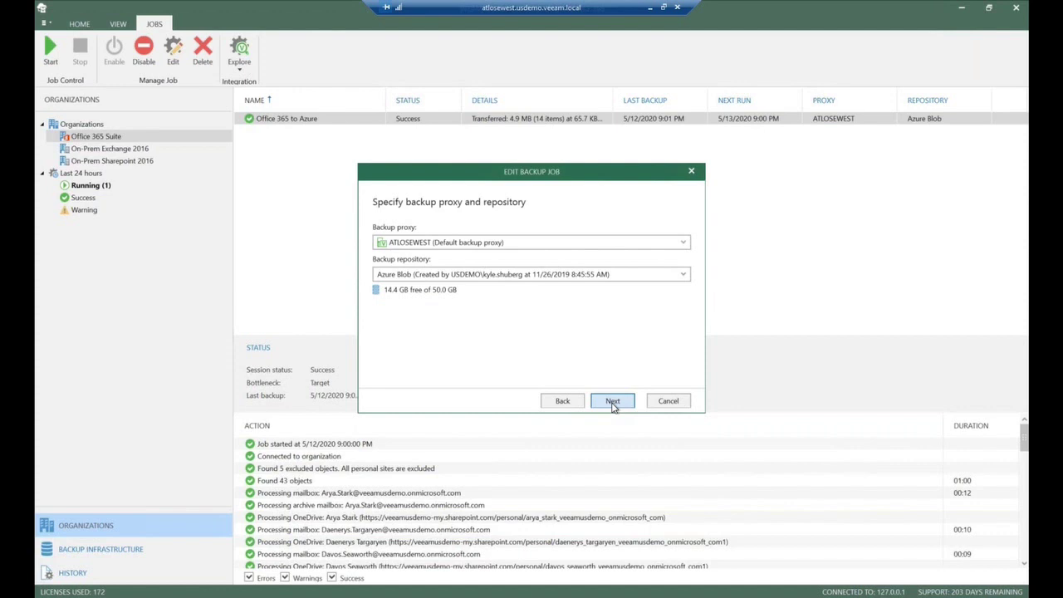
left_click(613, 403)
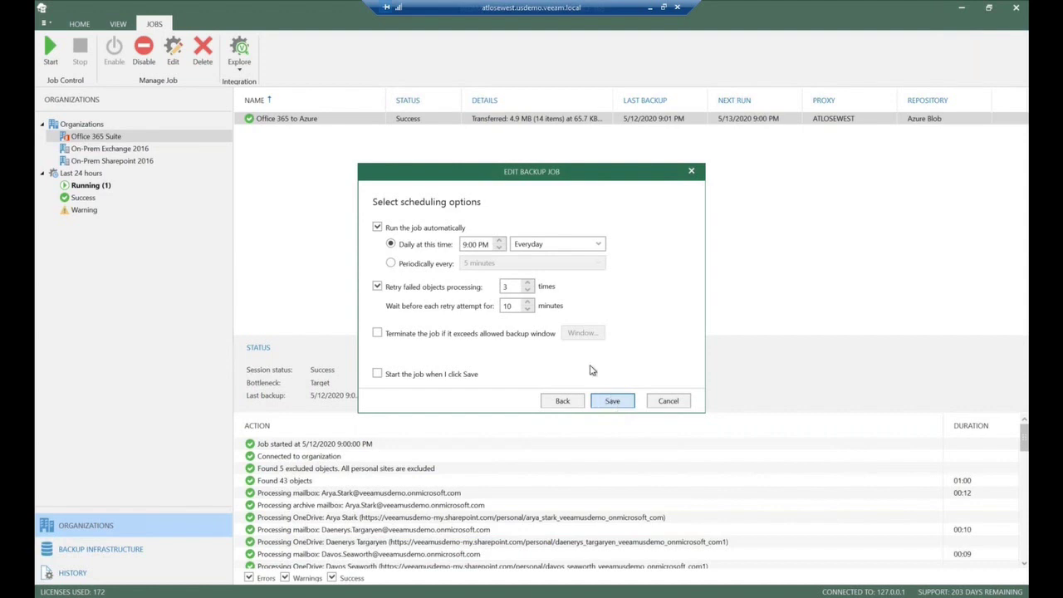
left_click(596, 244)
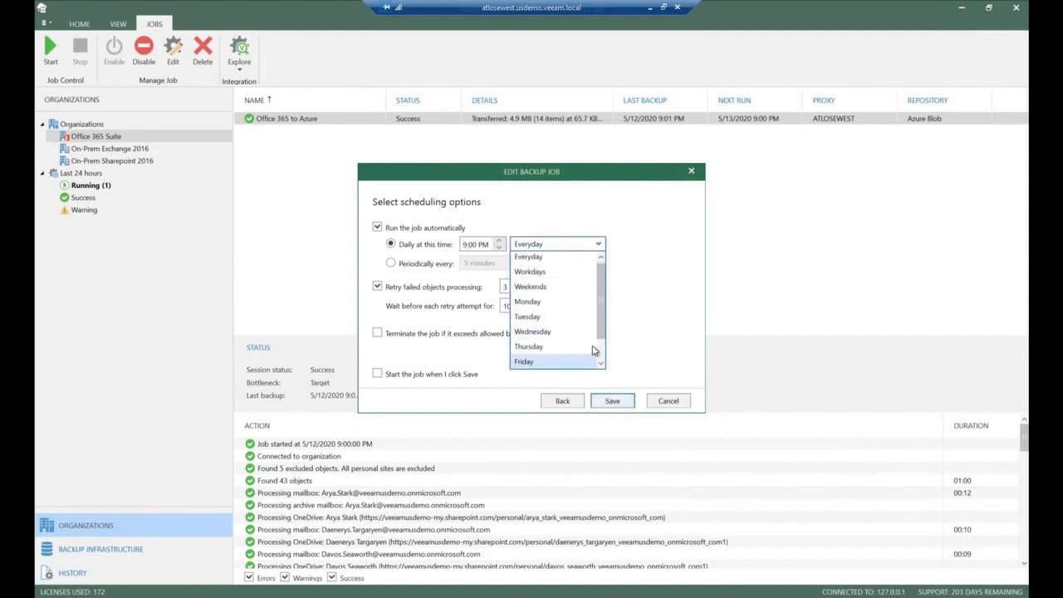
scroll(582, 353, "down", 1)
left_click(685, 309)
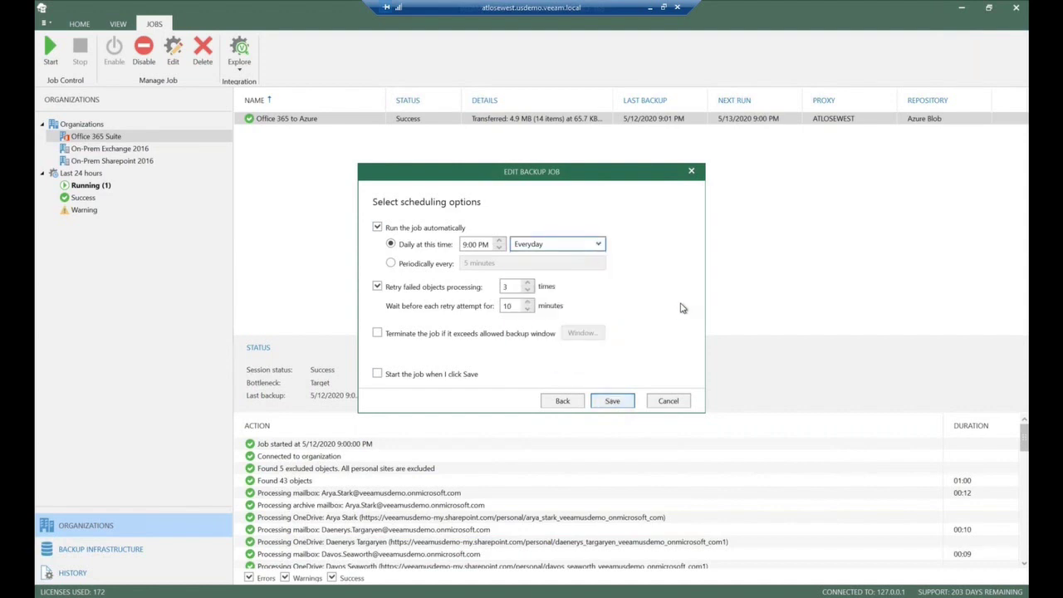
Try periodic scheduling for the job, view the available intervals, and cancel the job edit.
left_click(390, 263)
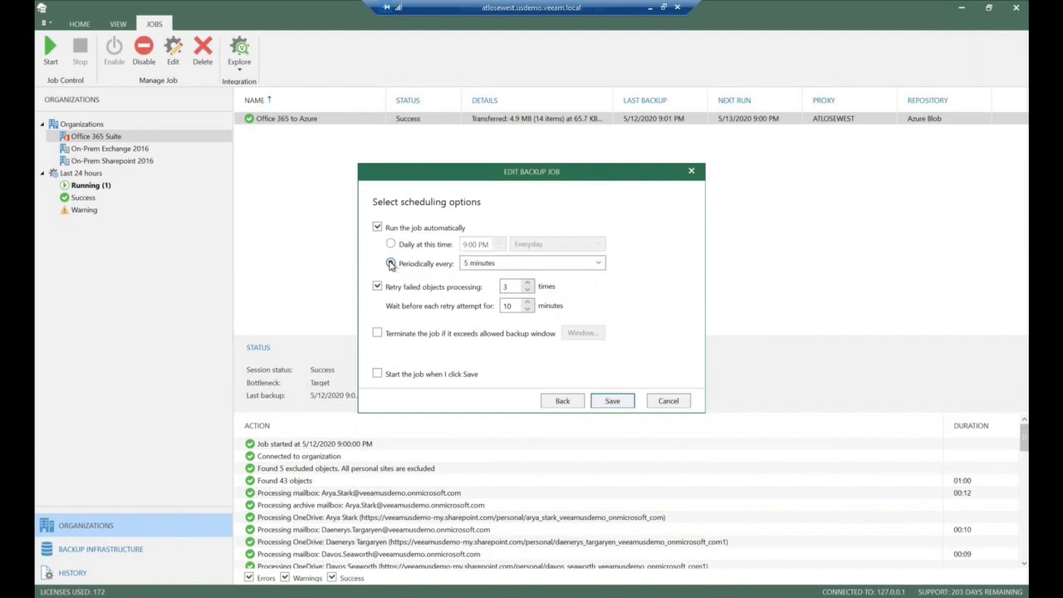
left_click(523, 264)
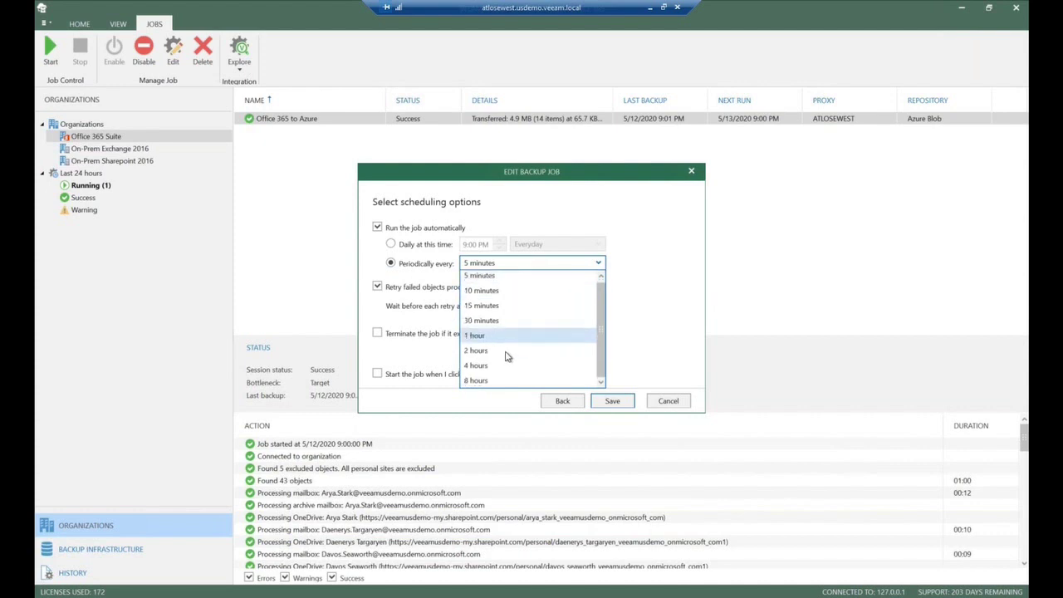
left_click(679, 332)
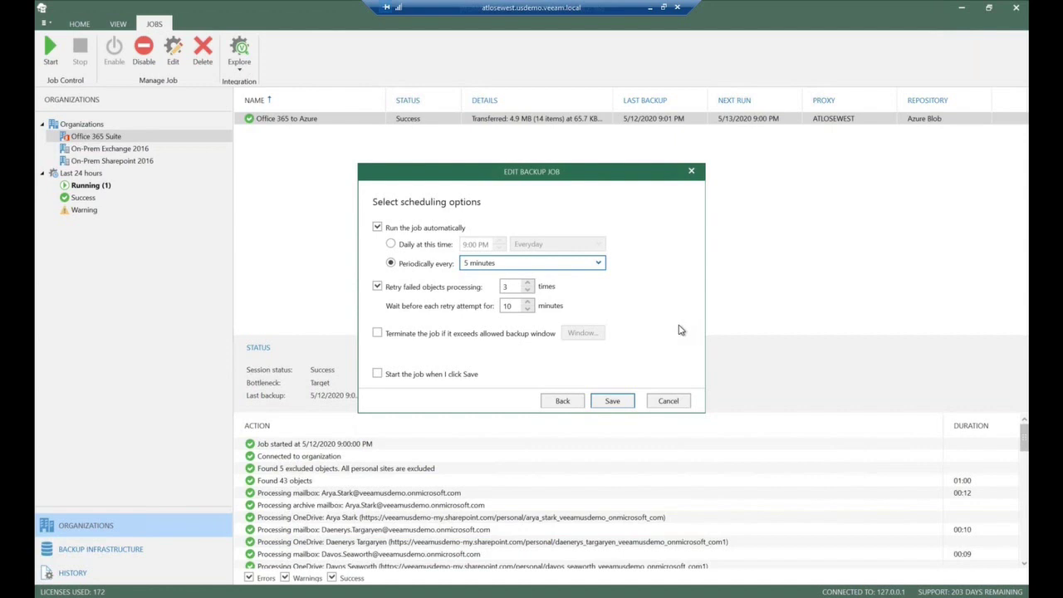
left_click(668, 401)
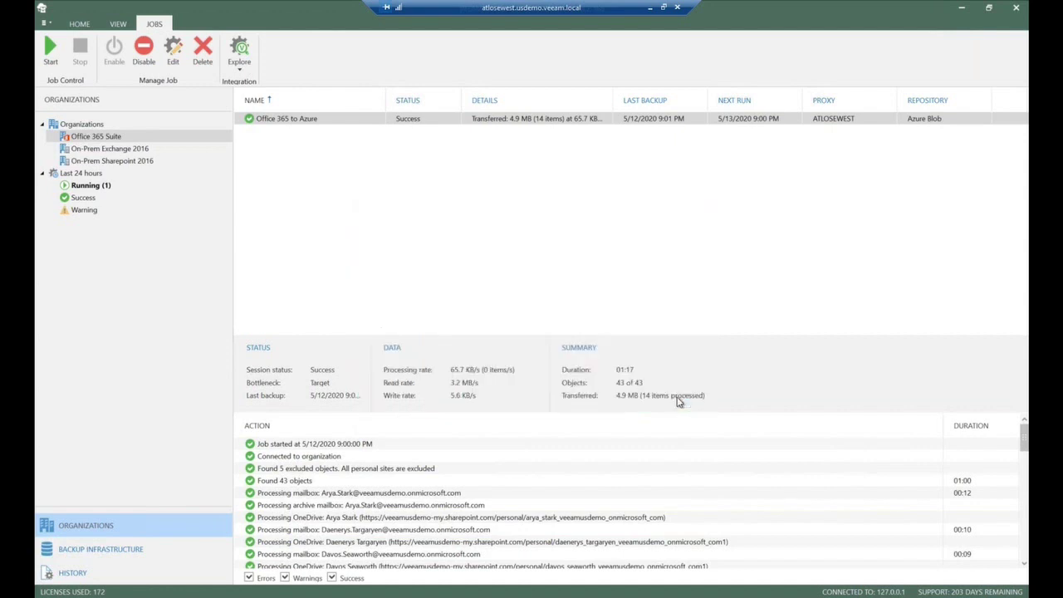
Open the latest Exchange state of the Office 365 to Azure backup, dismiss the storage charge notice, and close the explorer.
left_click(240, 57)
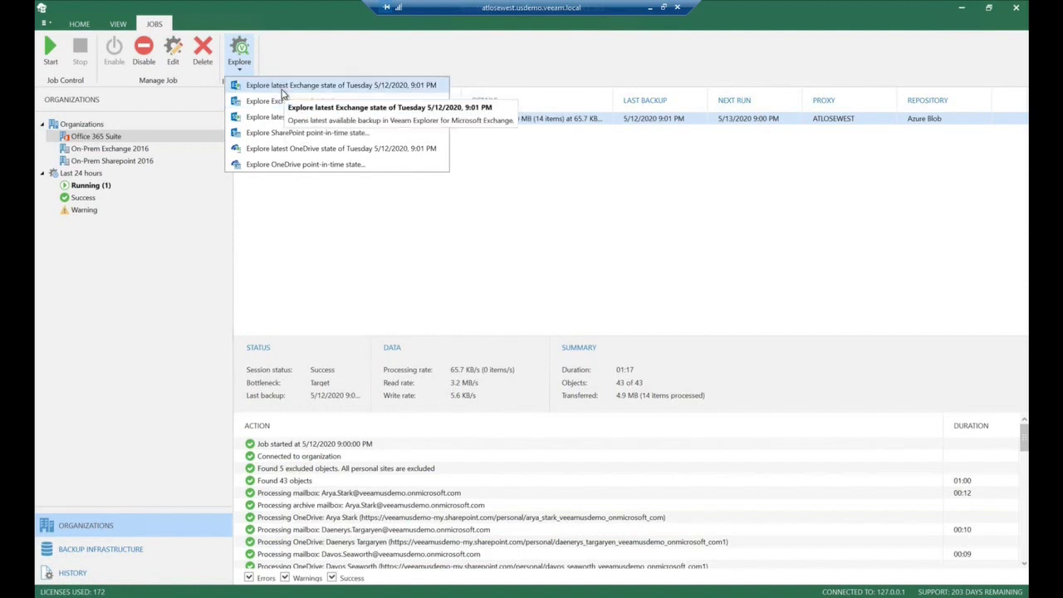
left_click(282, 93)
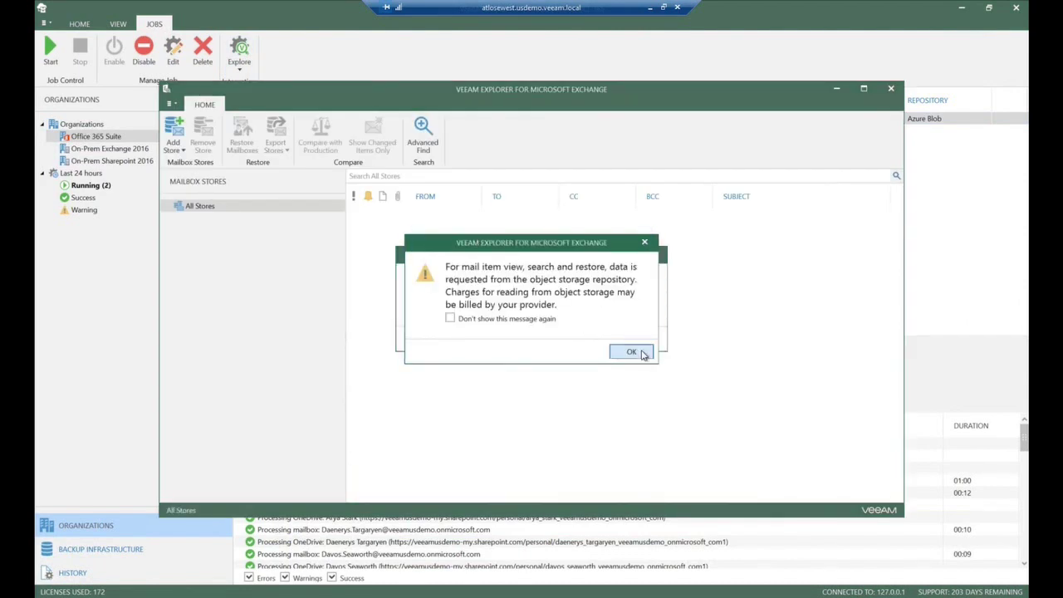
left_click(632, 352)
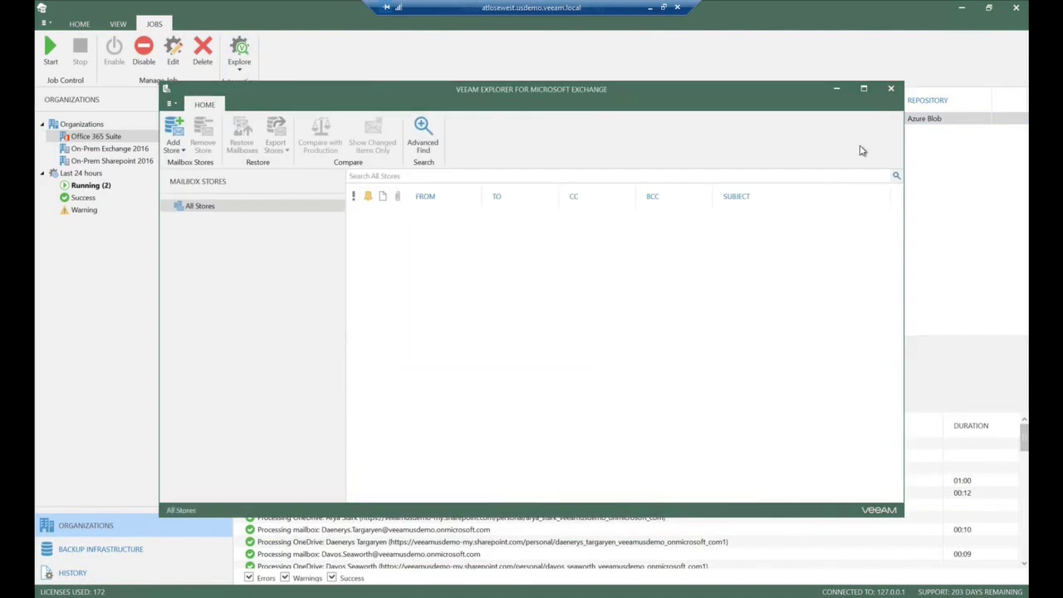
left_click(892, 90)
Start exploring an Exchange point-in-time state of the backup, using the point in time May 12, 2020 9:01:17 PM.
left_click(239, 52)
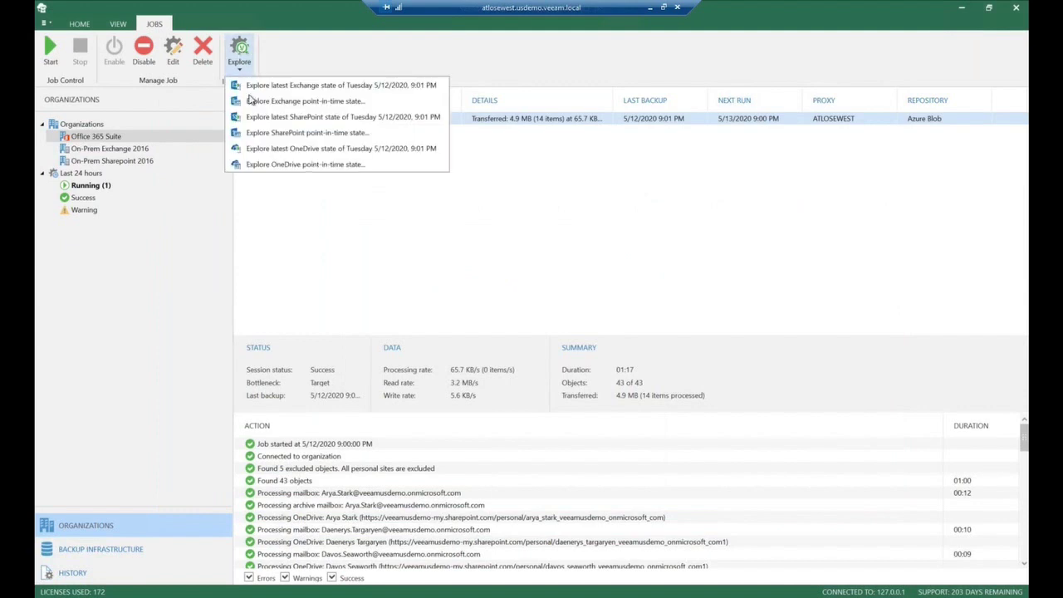
left_click(283, 100)
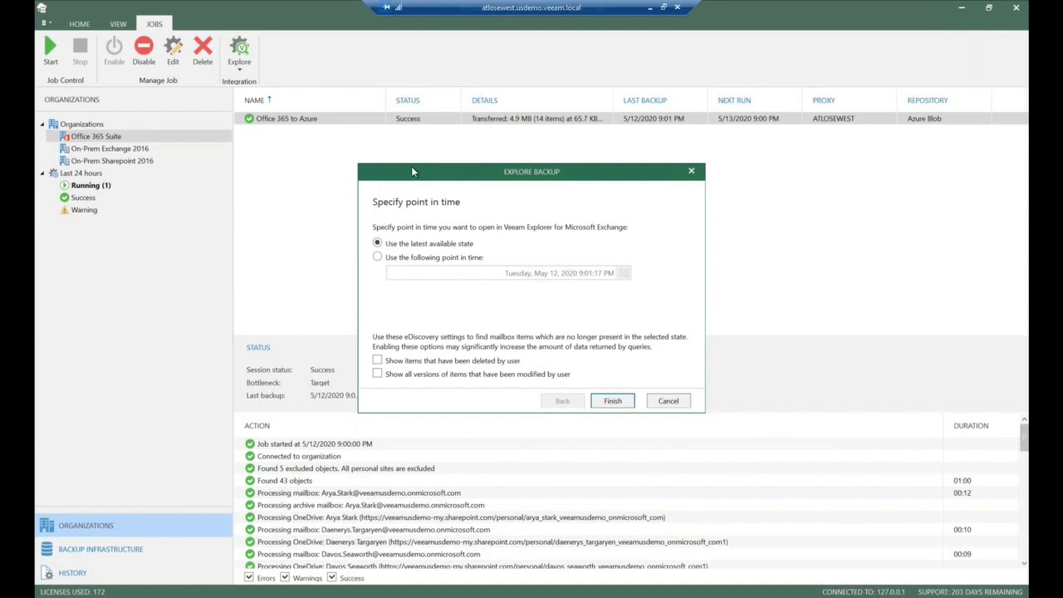
left_click_drag(413, 171, 384, 136)
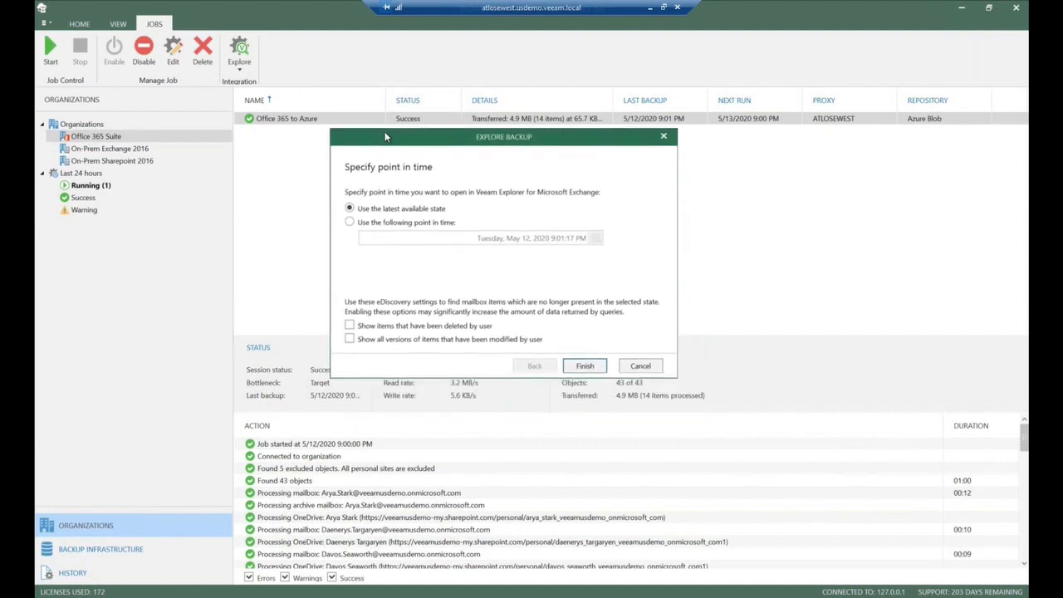
left_click(349, 222)
left_click(596, 239)
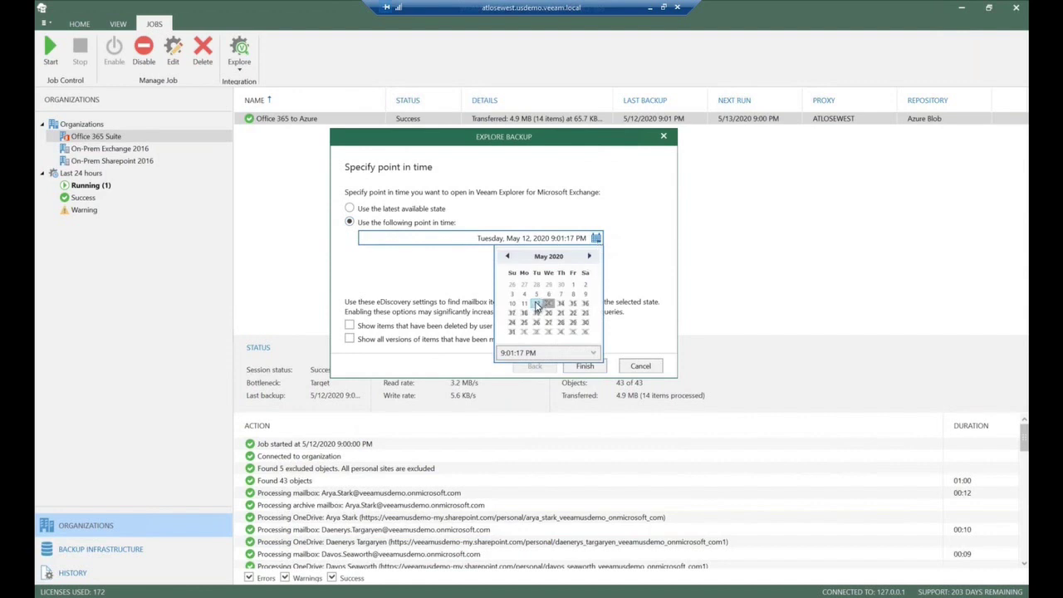
left_click(626, 271)
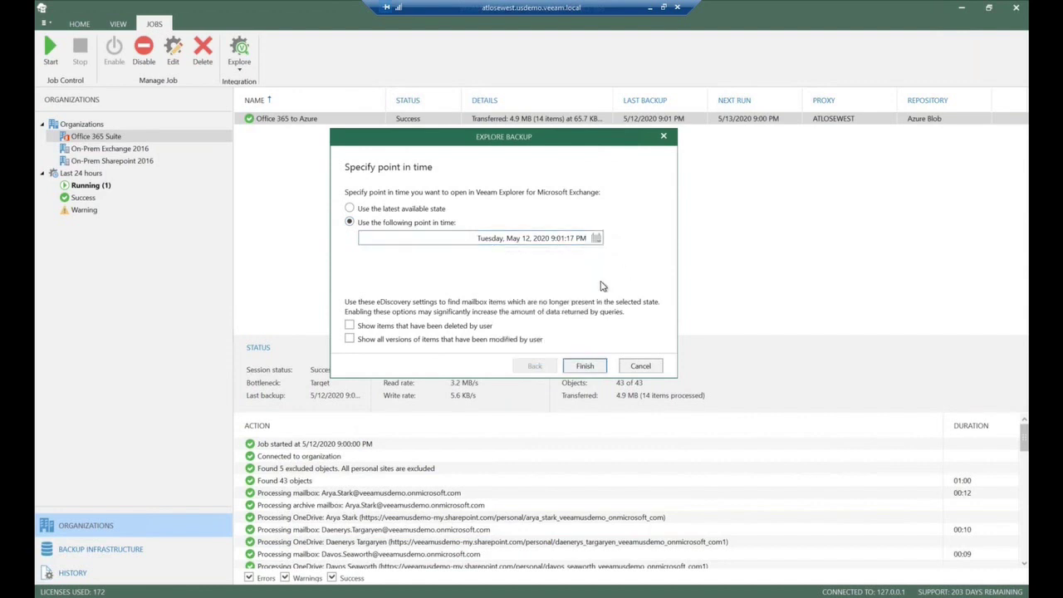
Include items deleted by users and all versions of modified items, and open the state in Veeam Explorer for Microsoft Exchange.
left_click(350, 326)
left_click(350, 338)
left_click(585, 366)
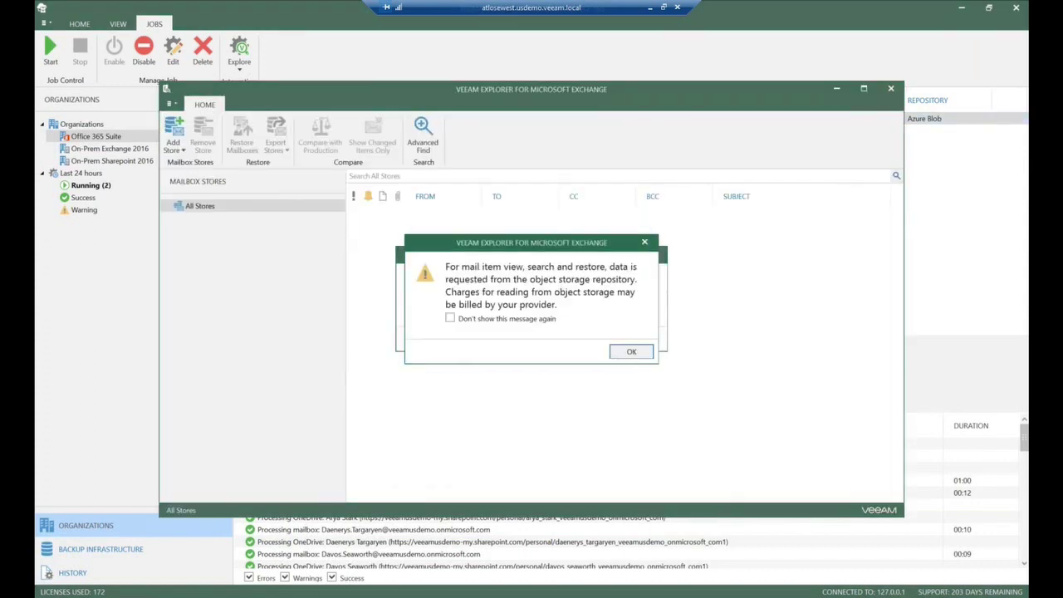
left_click(632, 351)
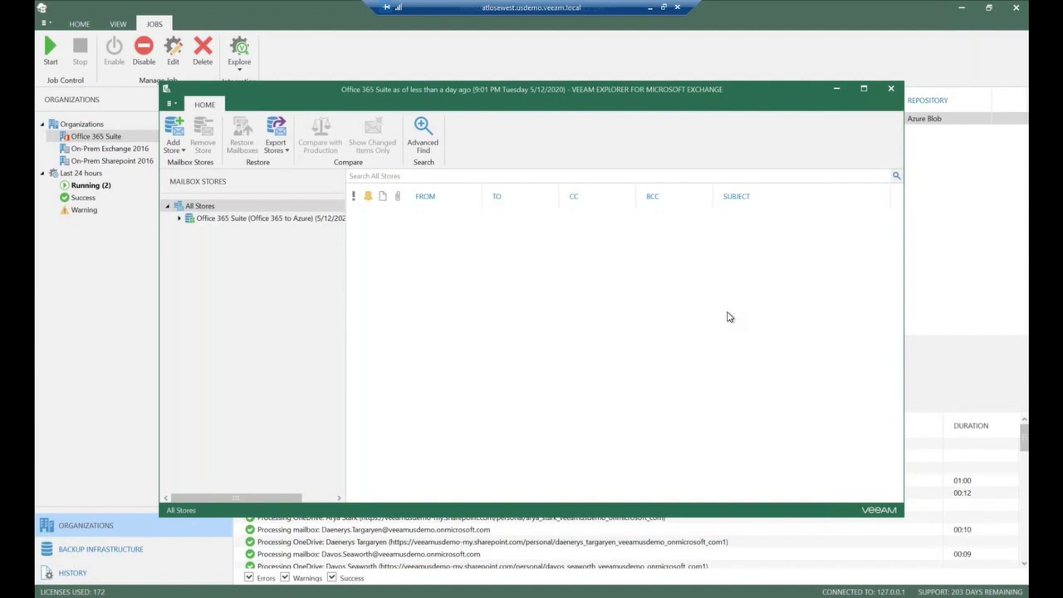
Expand the Office 365 Suite store to list its mailboxes, and view the store's restore and export options.
left_click(178, 219)
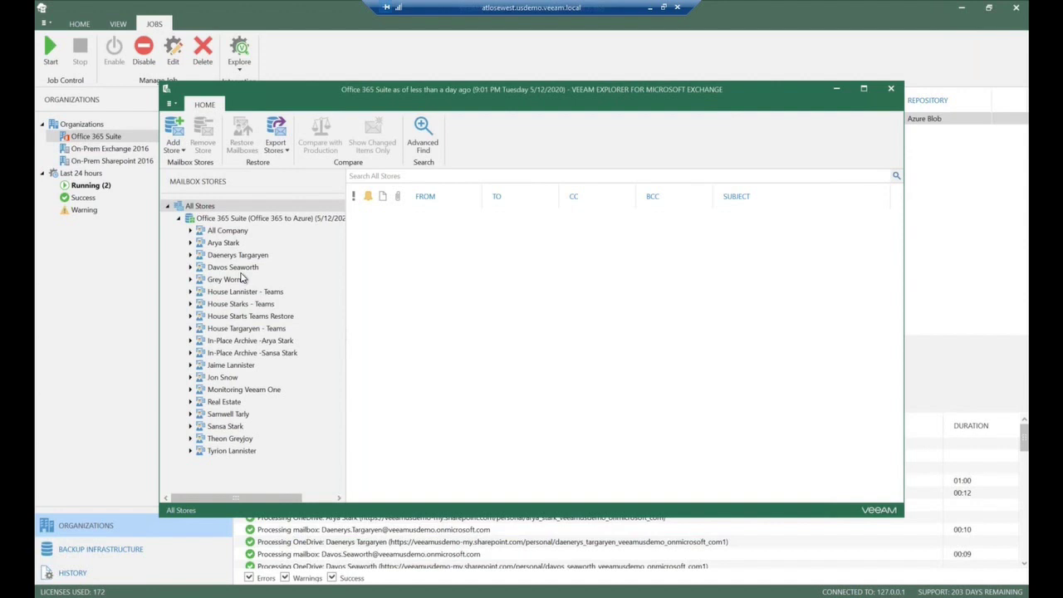
right_click(281, 219)
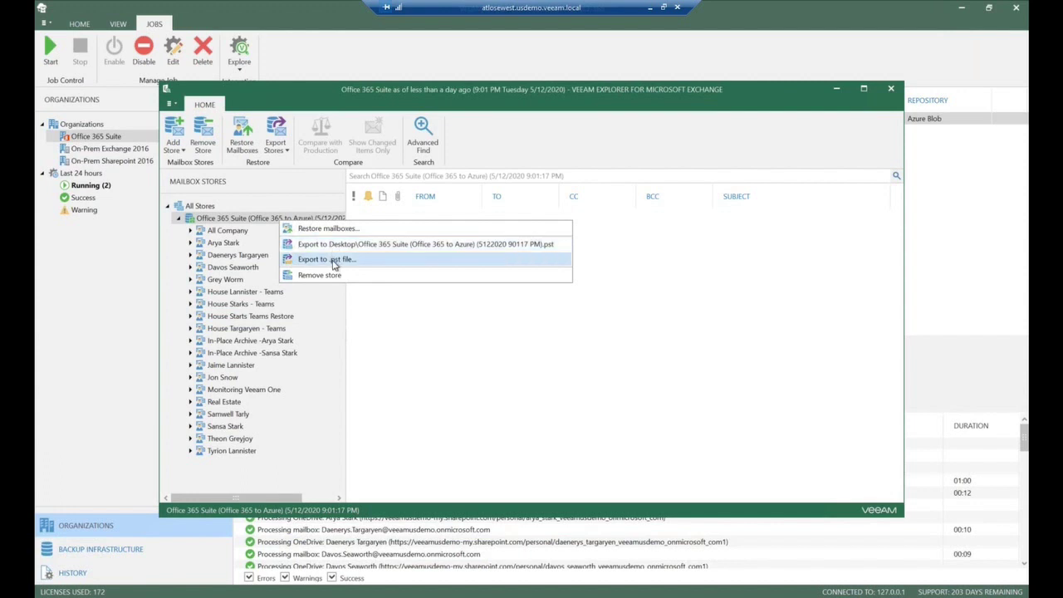
left_click(337, 320)
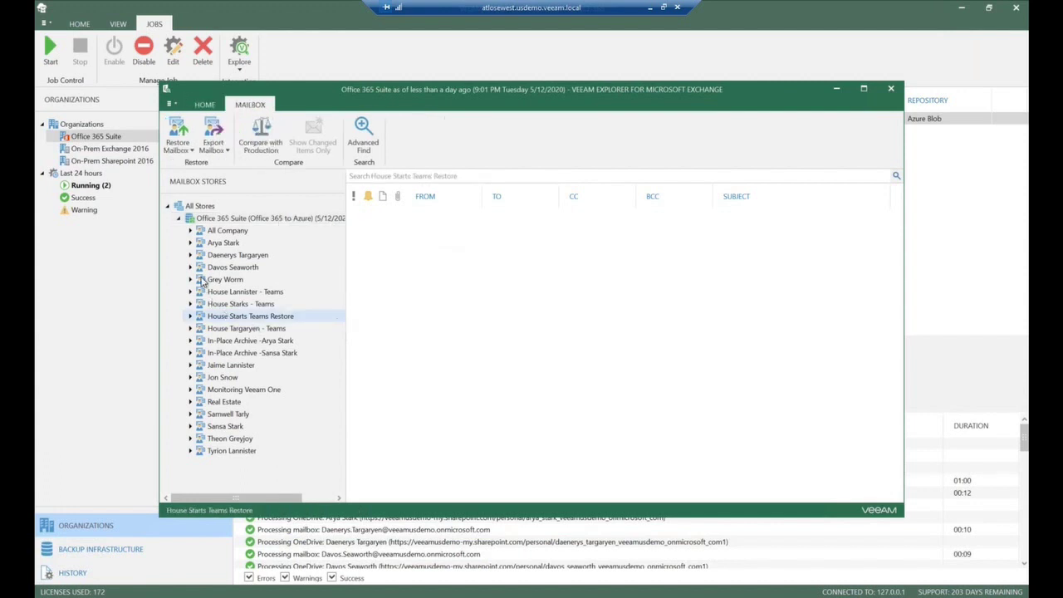
Expand the user mailbox directly above Monitoring Veeam One and its Conversation History folder to see the Team Chat subfolder.
left_click(191, 378)
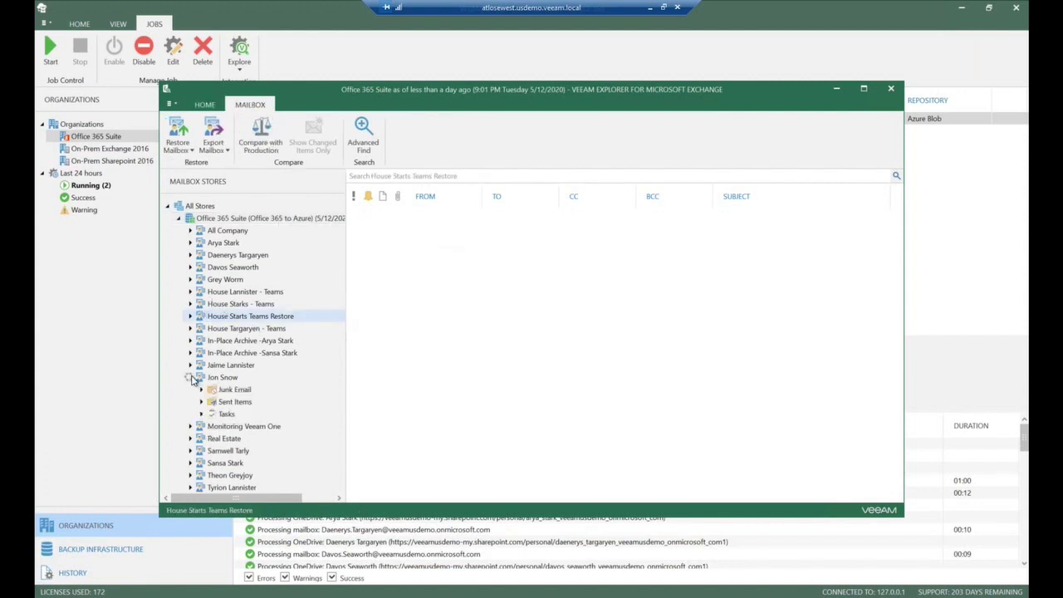
left_click_drag(338, 292, 343, 347)
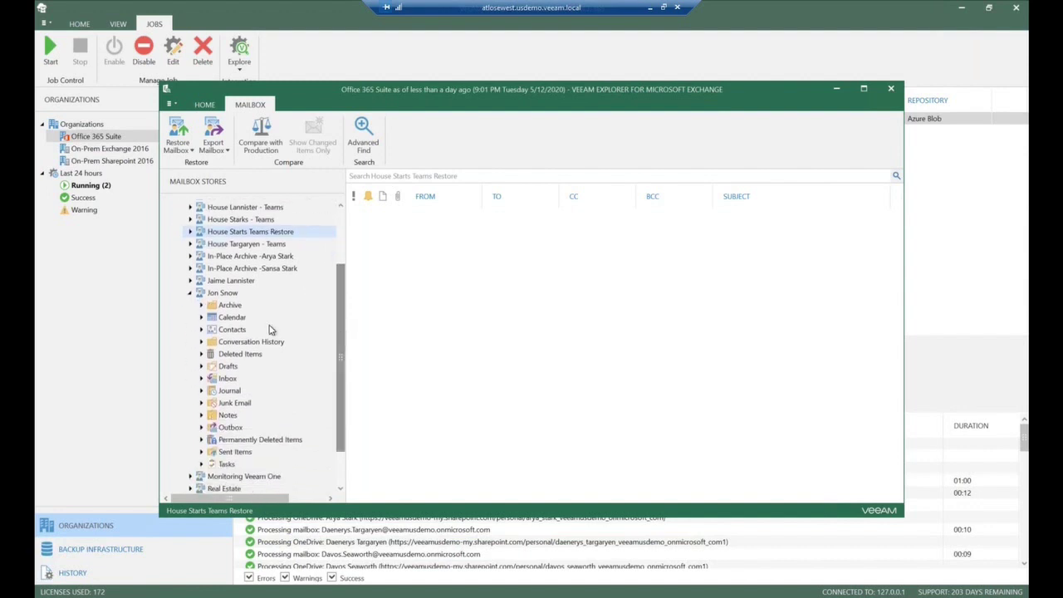
left_click(205, 342)
left_click(201, 343)
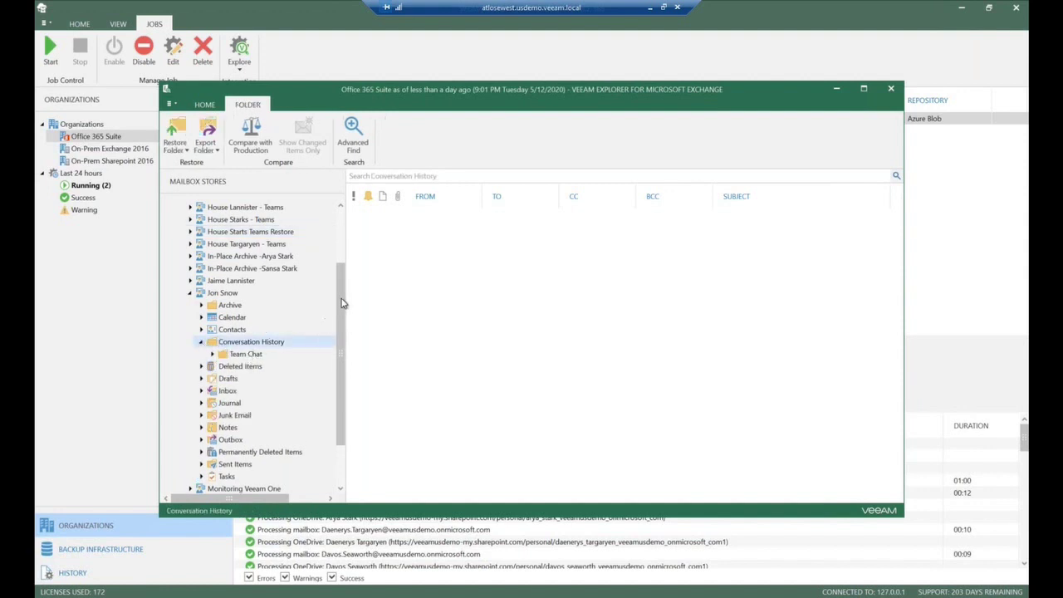
scroll(336, 321, "down", 1)
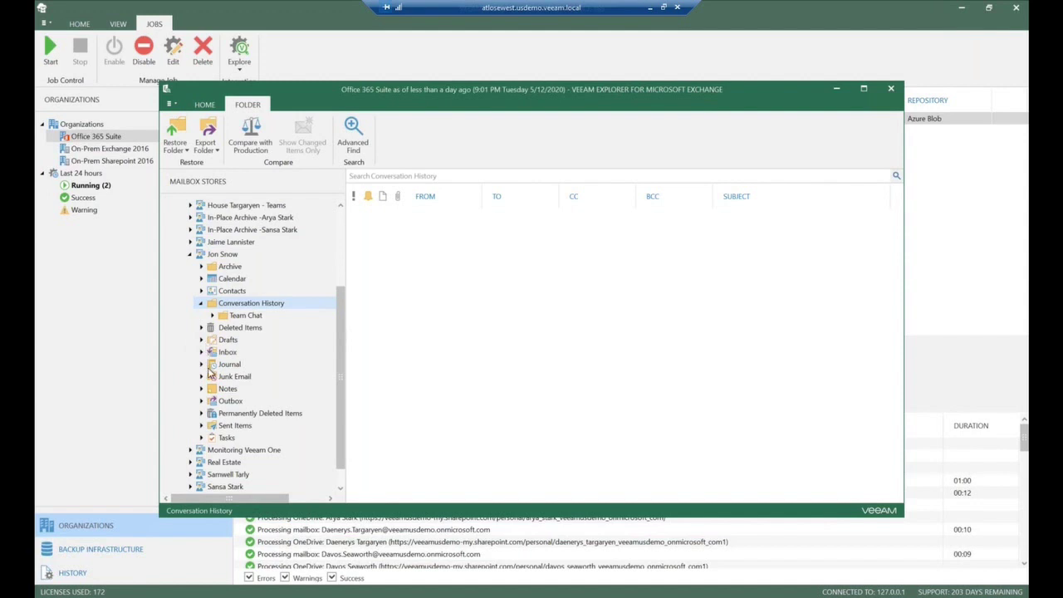
Show the Inbox messages of the expanded mailbox and view the restore, export and send options for the first Real Estate message.
left_click(202, 355)
left_click_drag(335, 323, 334, 311)
left_click(227, 371)
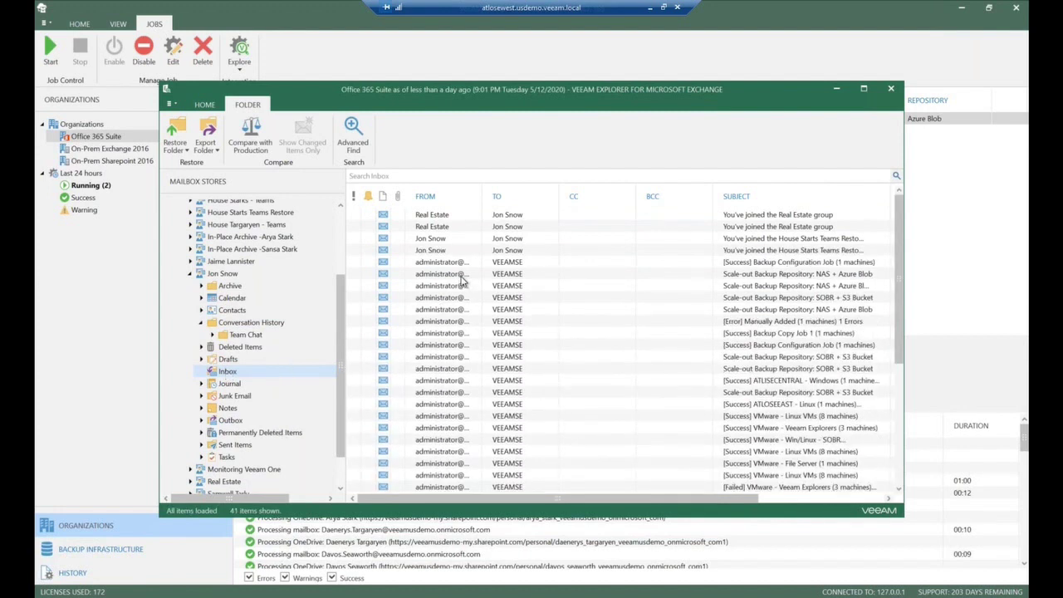
right_click(452, 219)
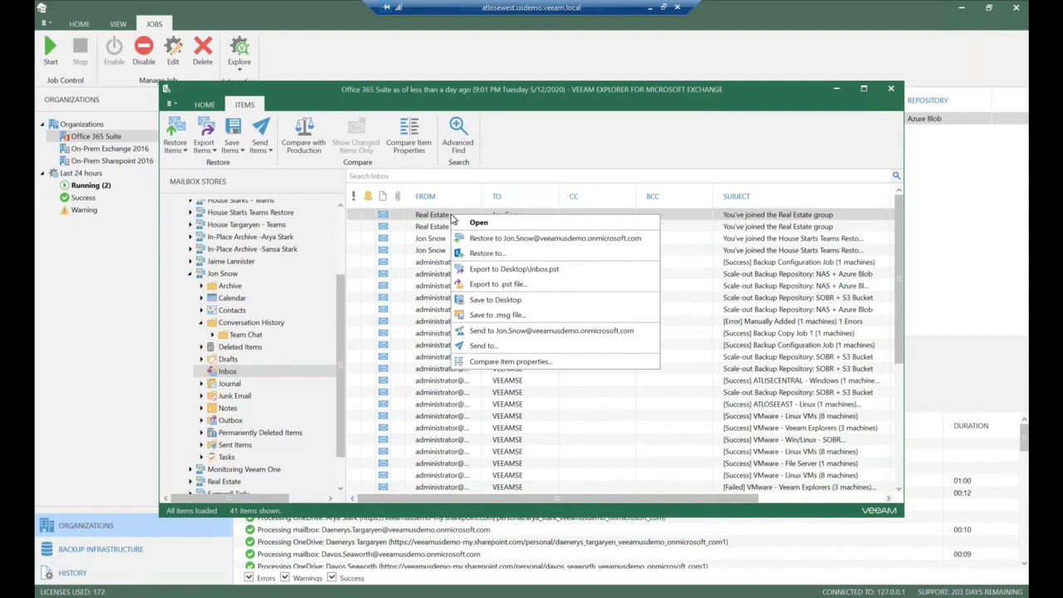
Read the first Real Estate message in the Inbox, close it, and review the message's restore, export, save and send options again.
left_click(521, 225)
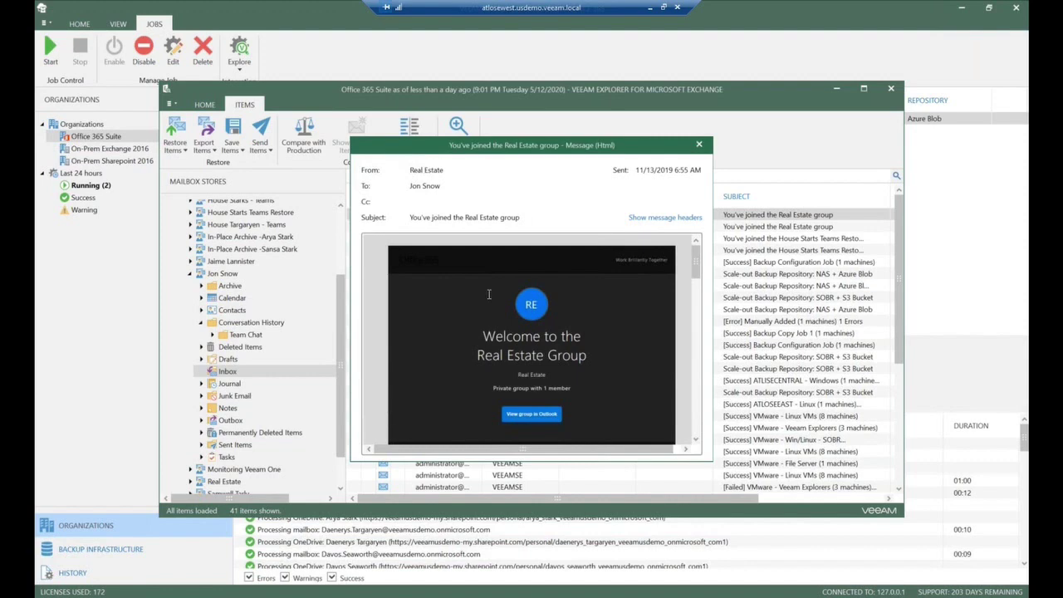
scroll(491, 354, "down", 5)
scroll(491, 353, "up", 5)
left_click(699, 144)
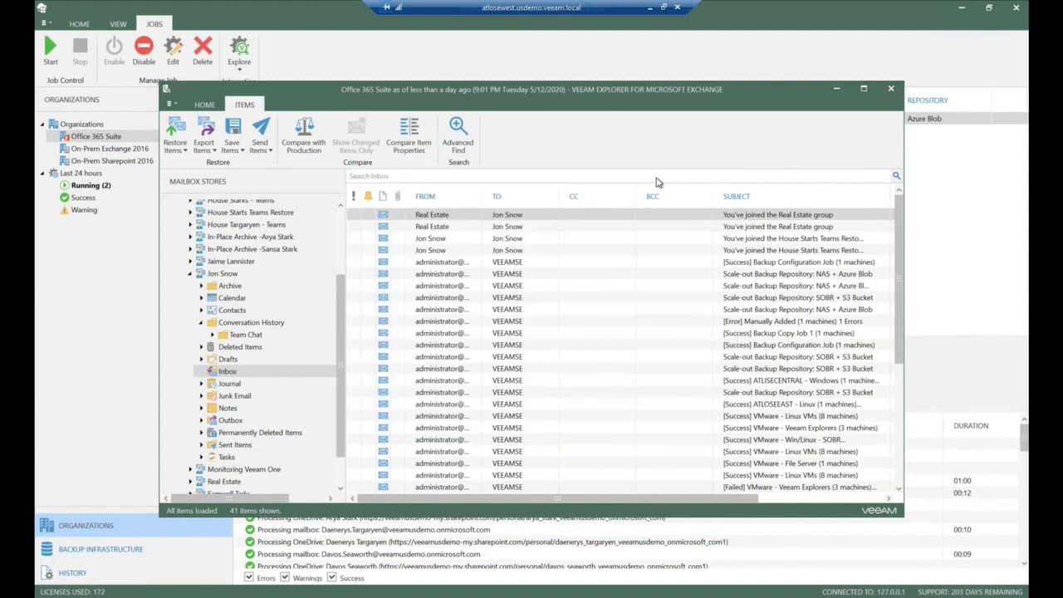
right_click(495, 216)
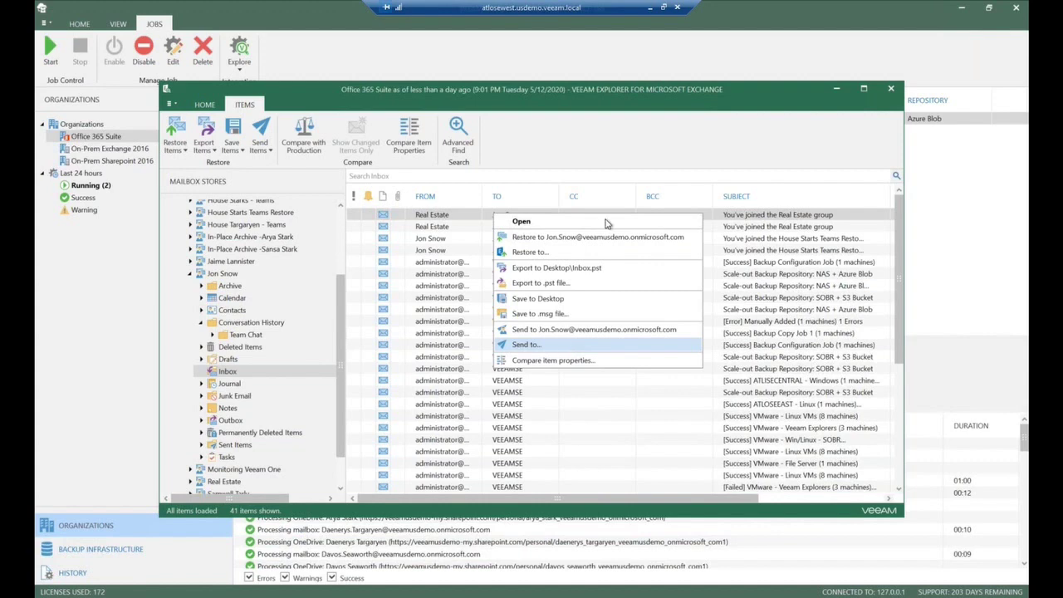
left_click(592, 132)
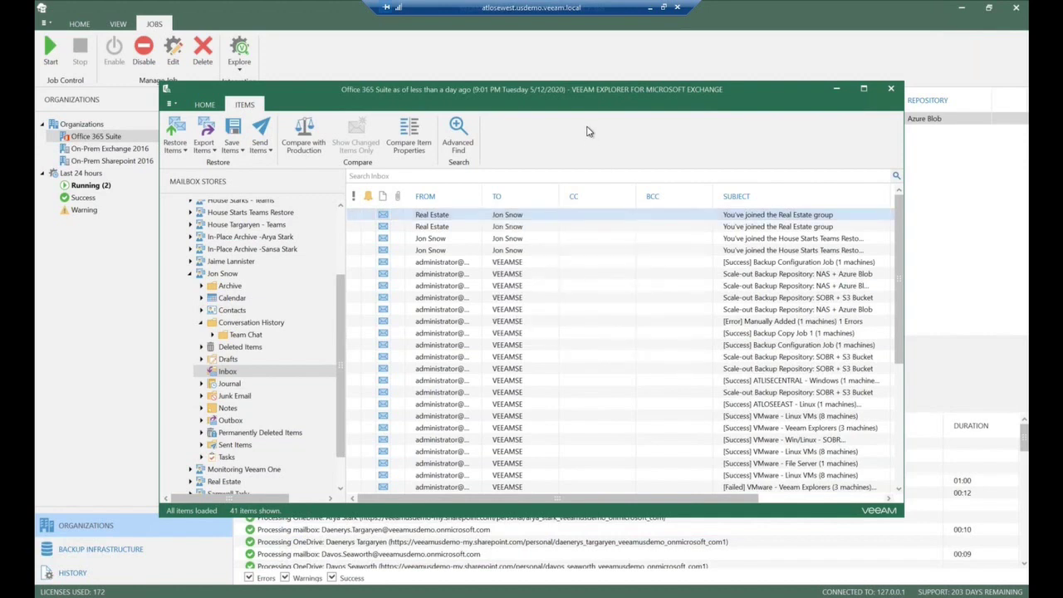
View the Advanced Find search criteria for the Inbox and close Veeam Explorer for Microsoft Exchange.
left_click(459, 133)
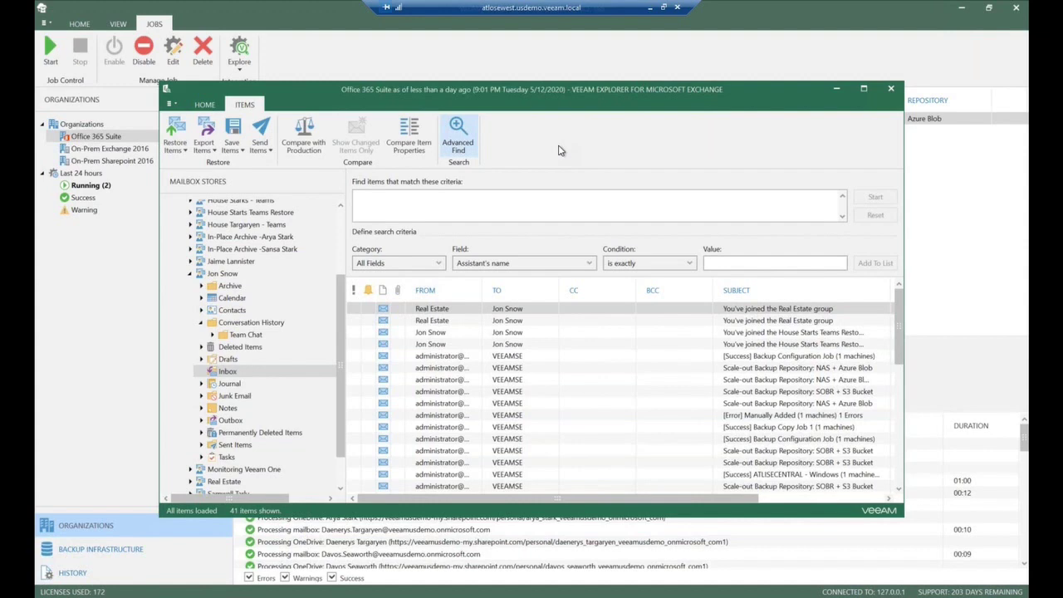
left_click(712, 262)
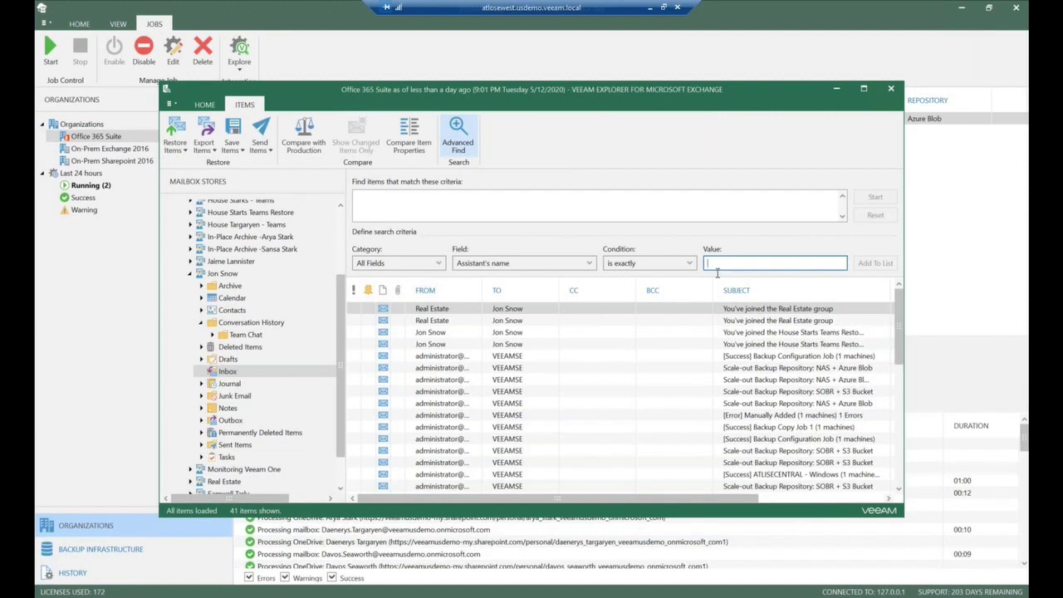
scroll(641, 387, "down", 5)
scroll(642, 387, "up", 5)
left_click(891, 89)
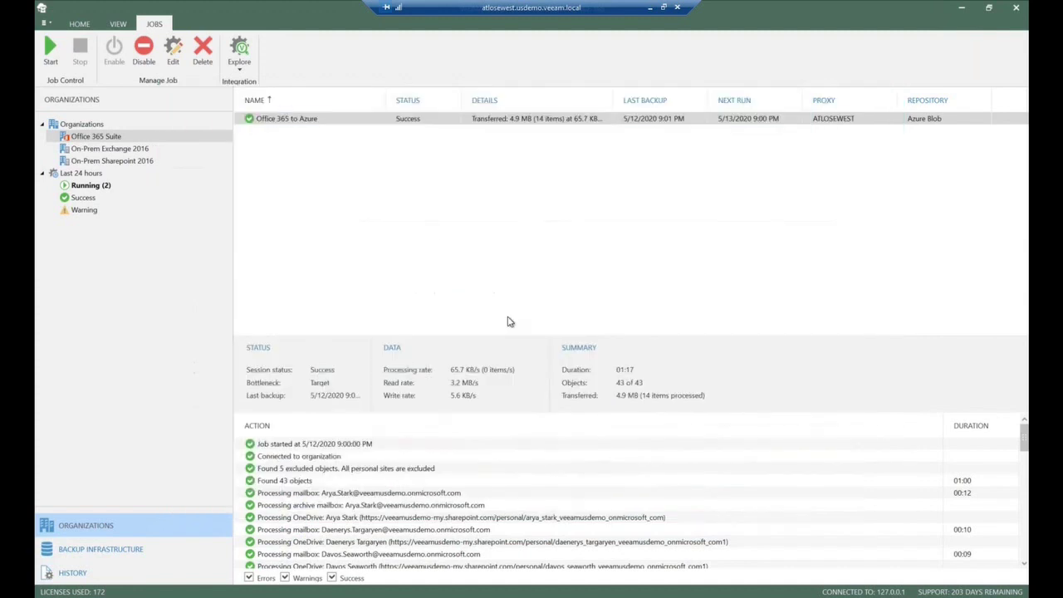
Open the job's latest available SharePoint state in Veeam Explorer for Microsoft SharePoint, including user-deleted items and all versions of modified items.
left_click(241, 59)
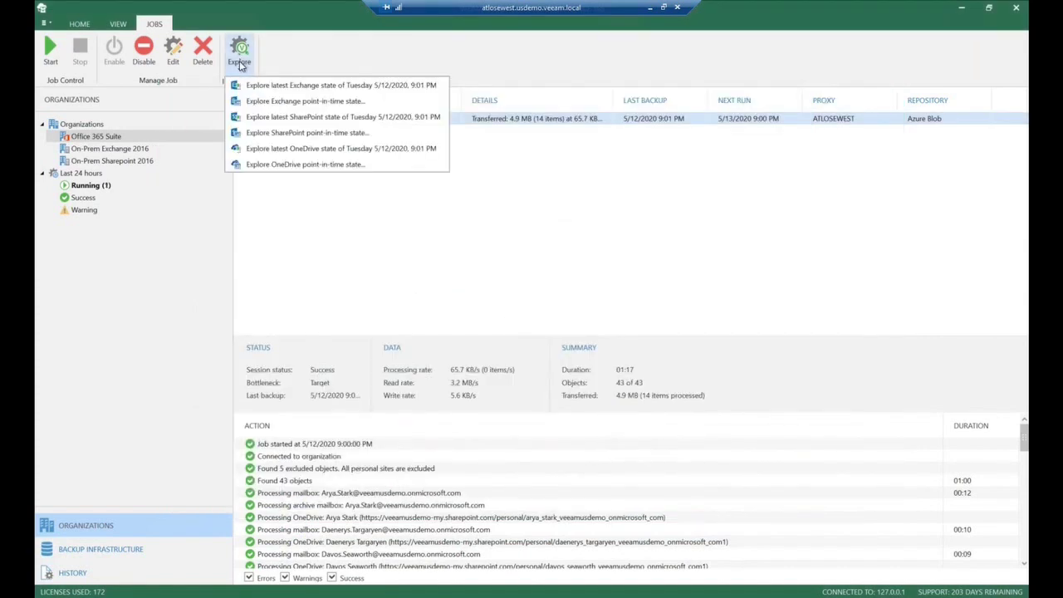
left_click(318, 137)
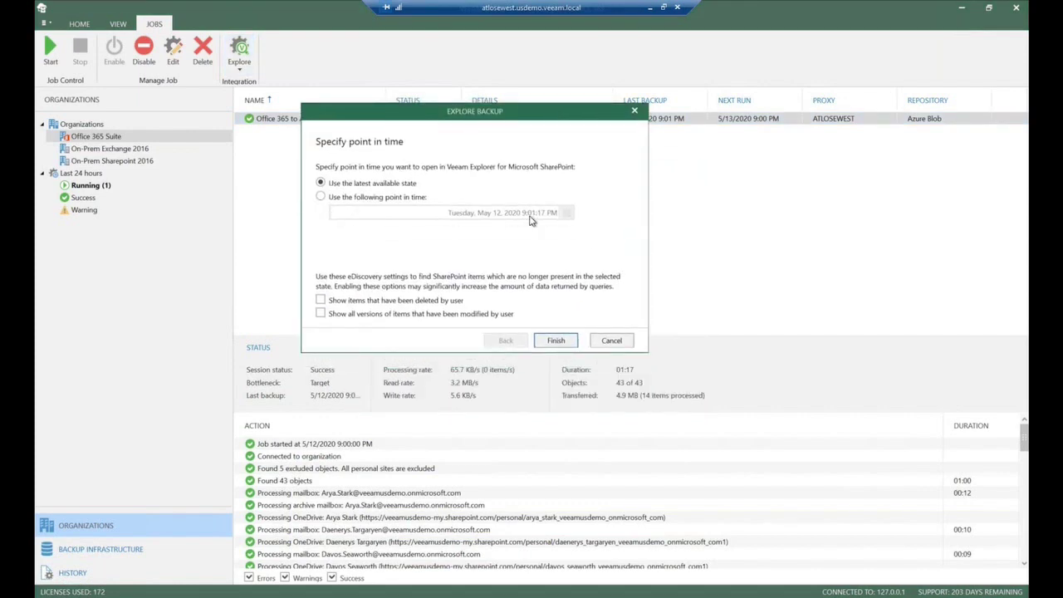
left_click(320, 300)
left_click(320, 314)
left_click(556, 340)
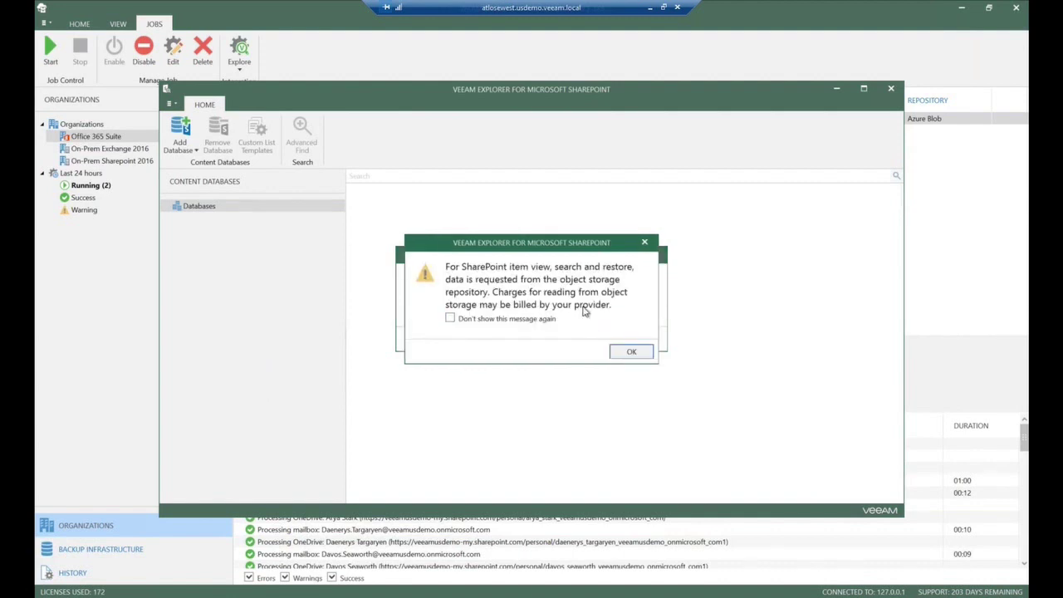
left_click(641, 353)
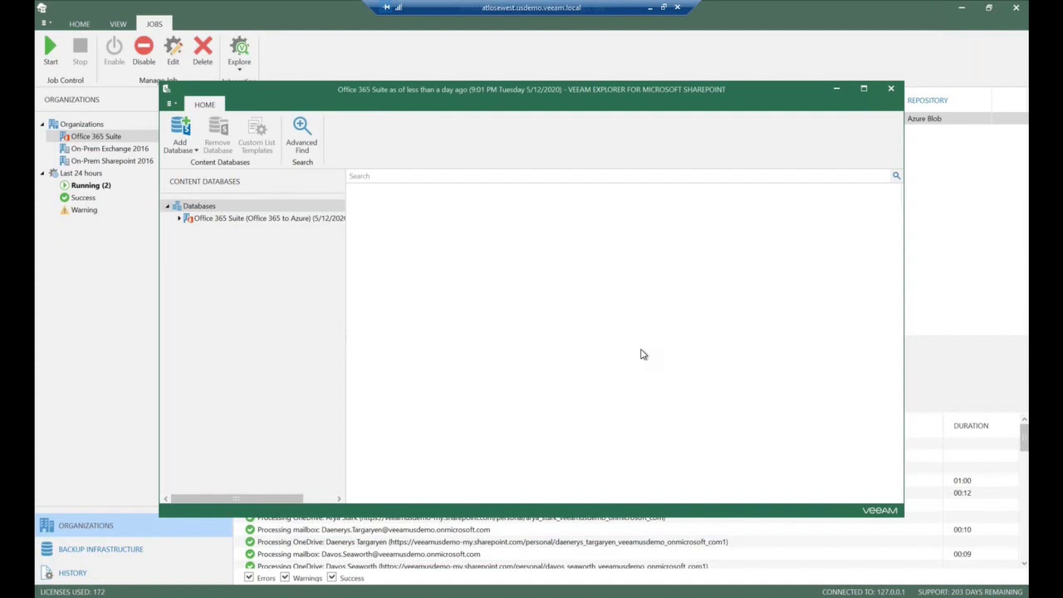
Expand the Office 365 Suite database, show the Advanced Find criteria, and expand the All Company site and the Real Estate site's content.
left_click(180, 220)
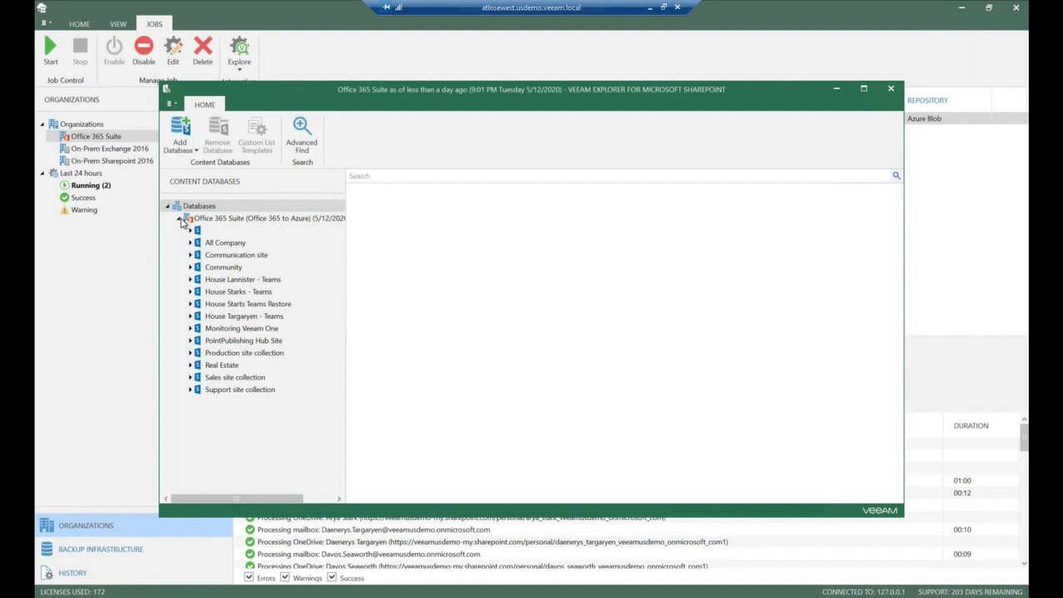
left_click(302, 129)
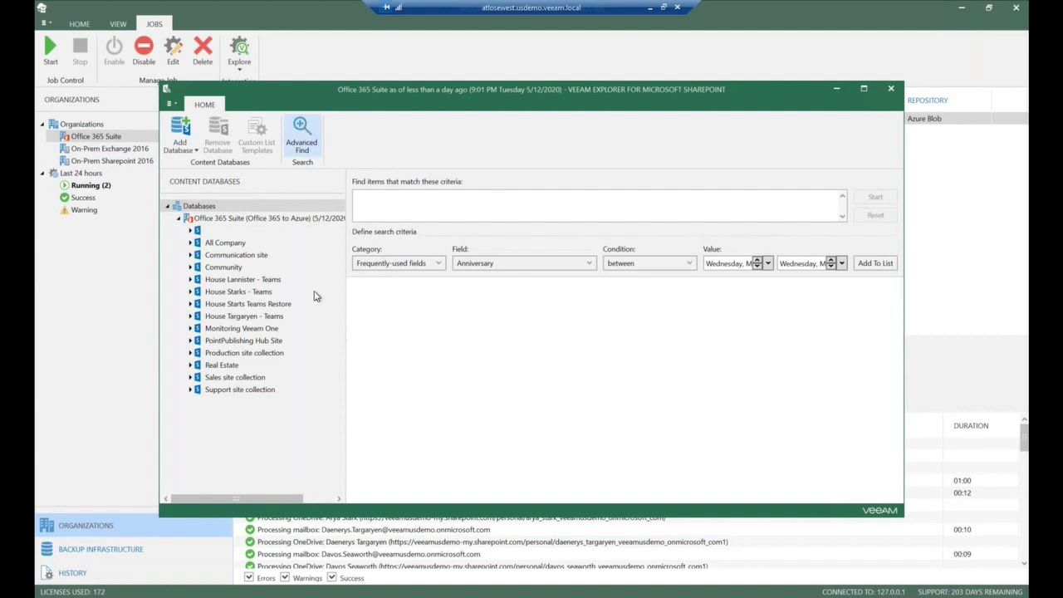
left_click(190, 243)
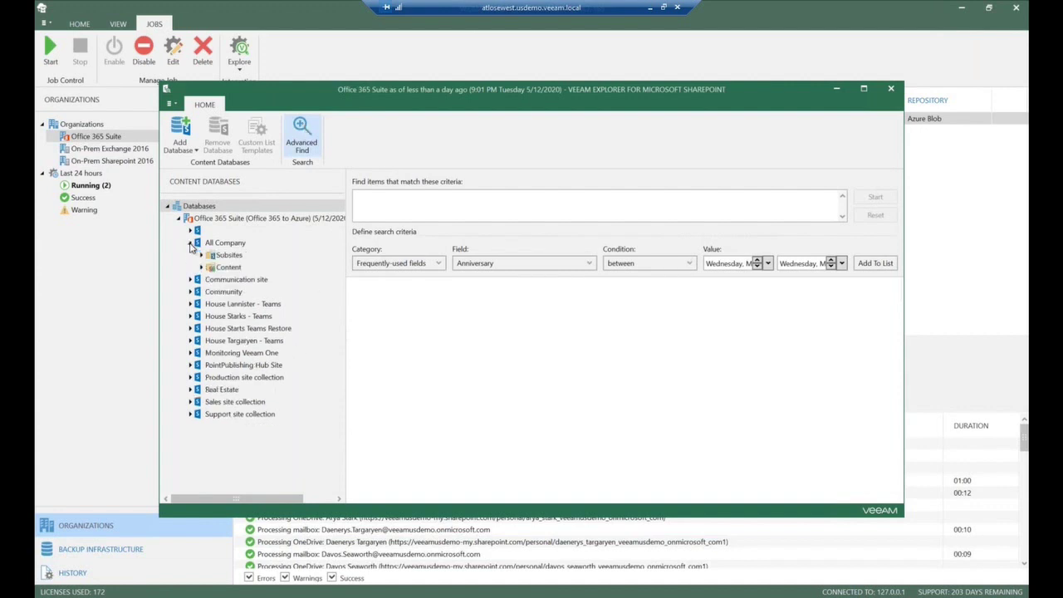
left_click(190, 390)
left_click(199, 402)
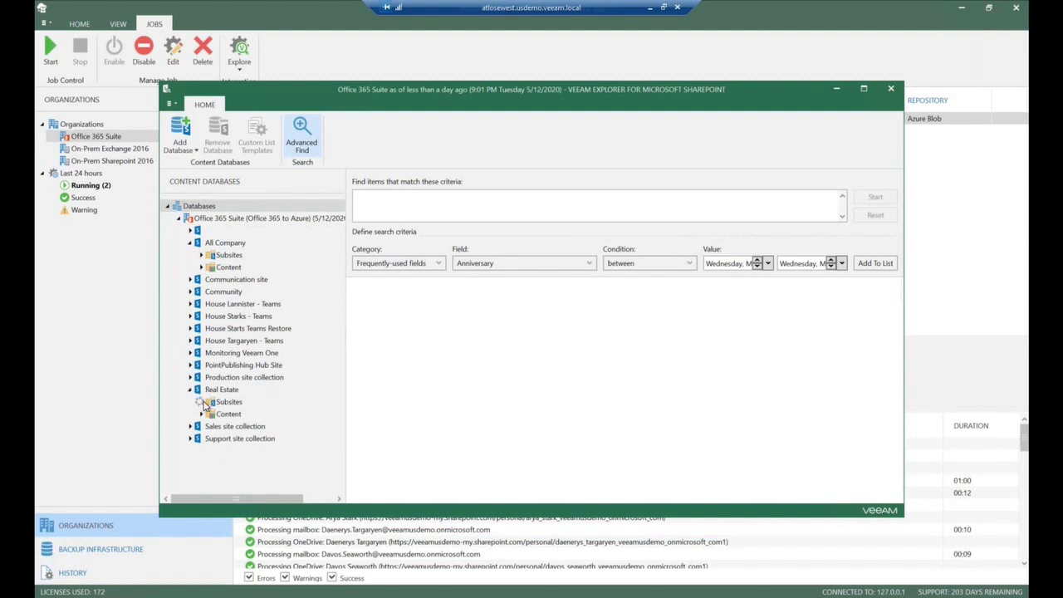
left_click(201, 414)
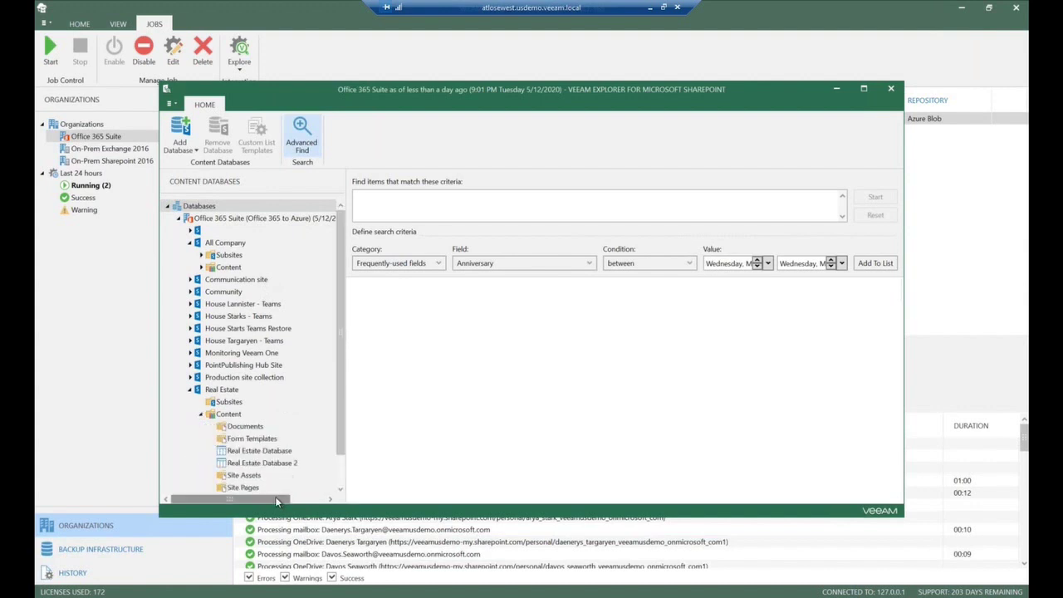
Browse the Real Estate site's Real Estate Database, Documents, Form Templates, Site Assets and Site Pages.
left_click(334, 340)
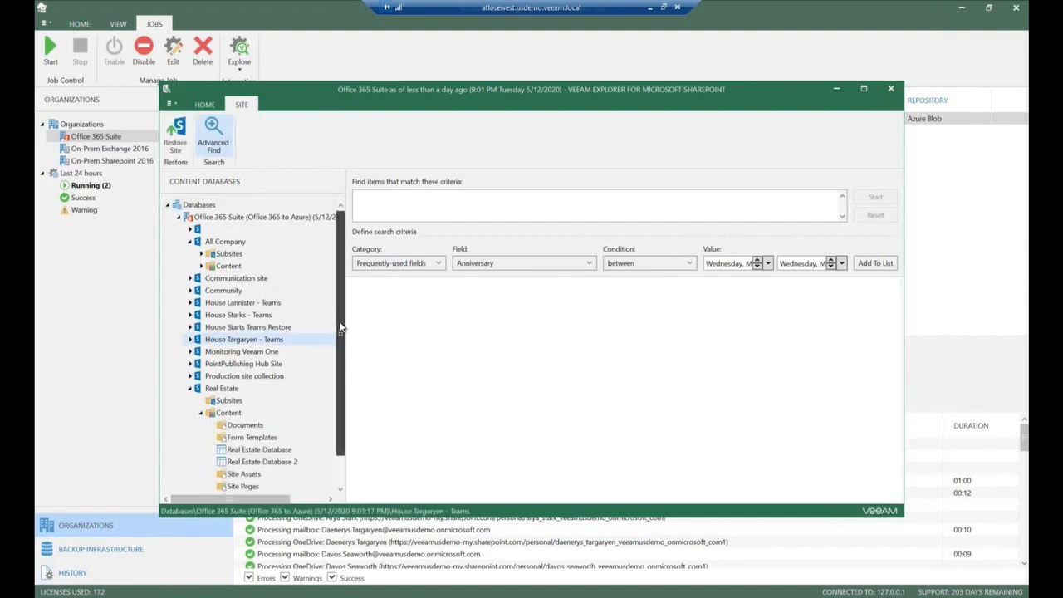
left_click_drag(340, 327, 337, 359)
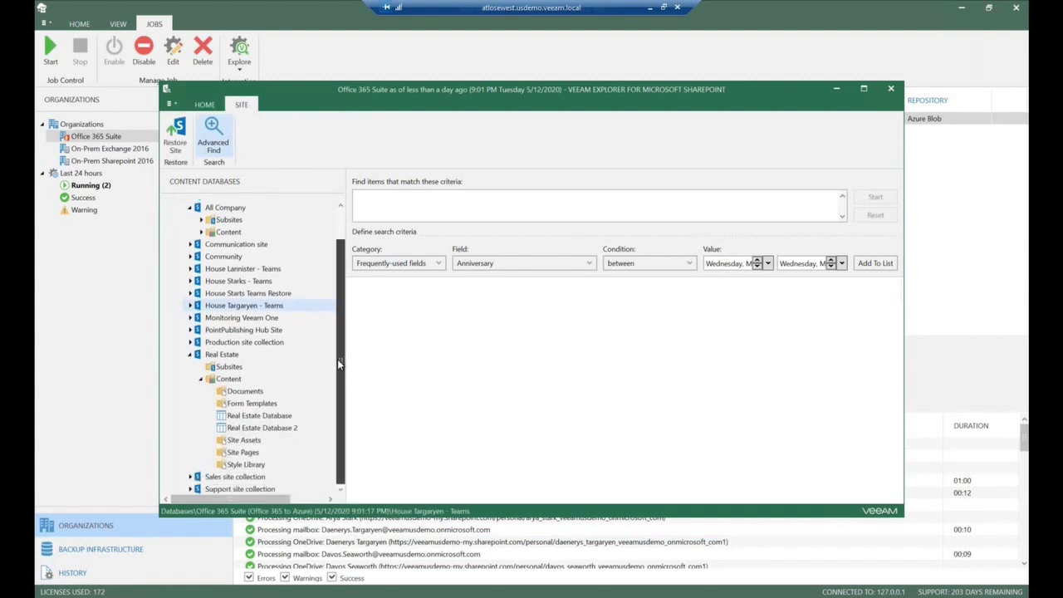
left_click(261, 417)
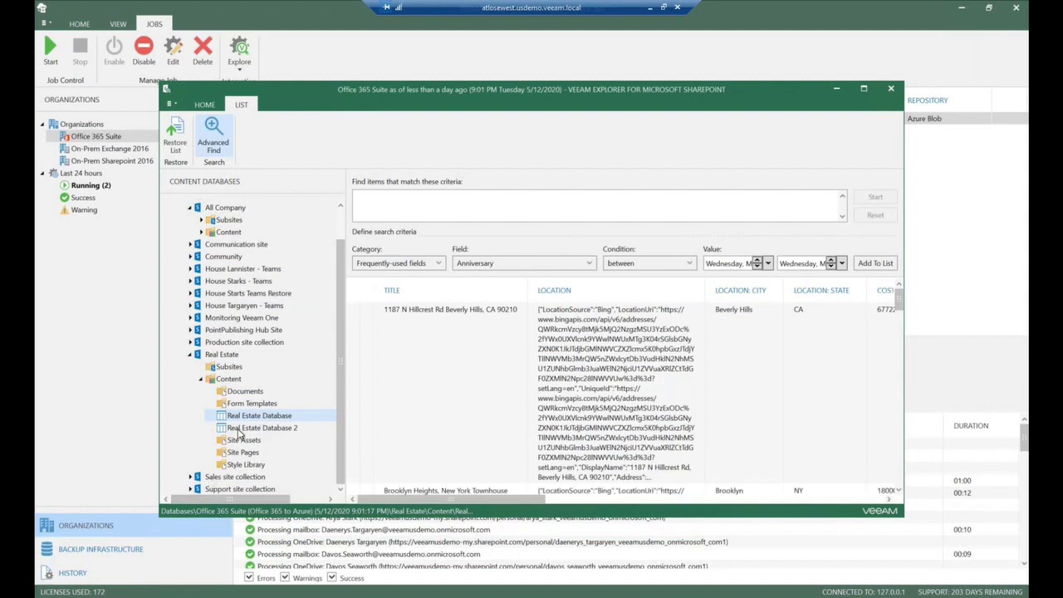
left_click(245, 395)
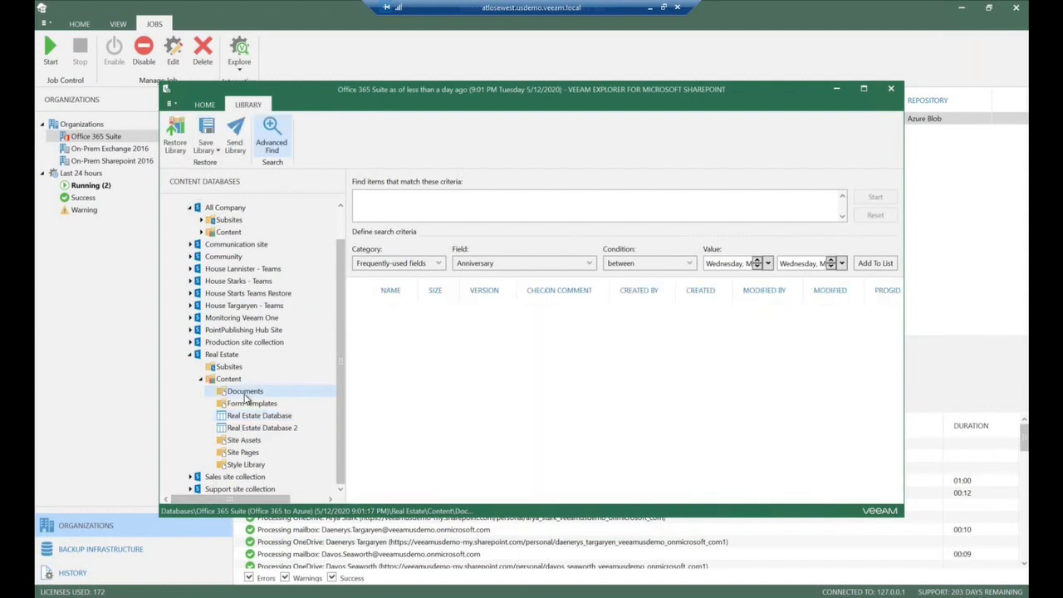
left_click(246, 405)
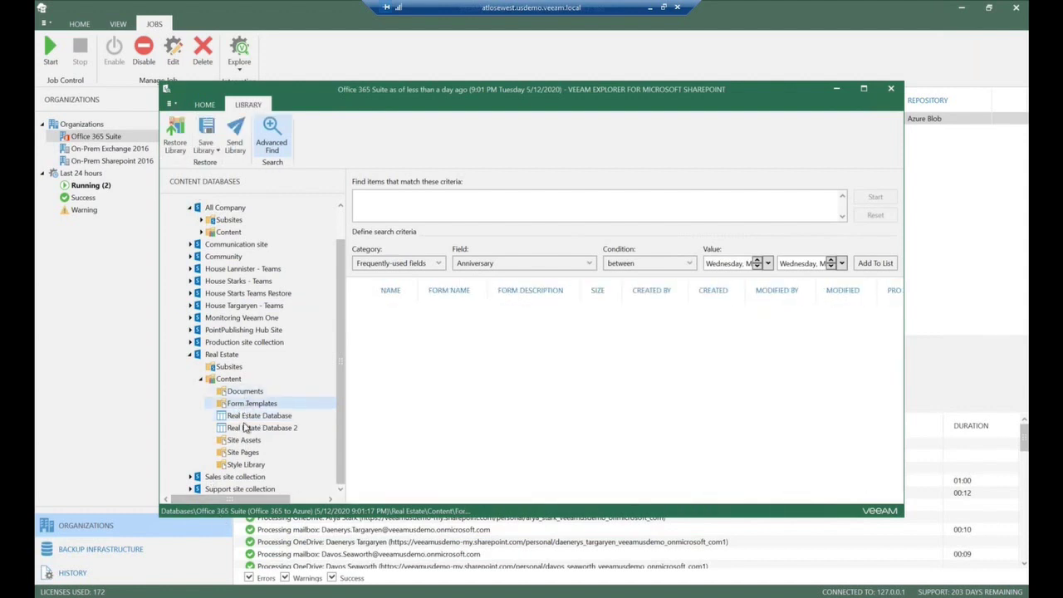
left_click(248, 417)
left_click(242, 443)
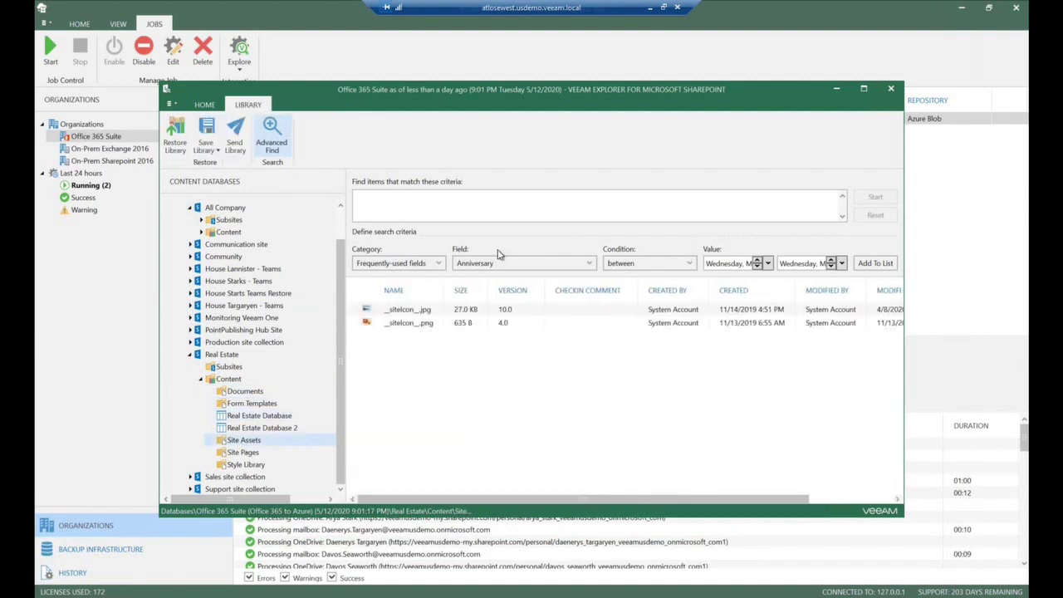
left_click(251, 453)
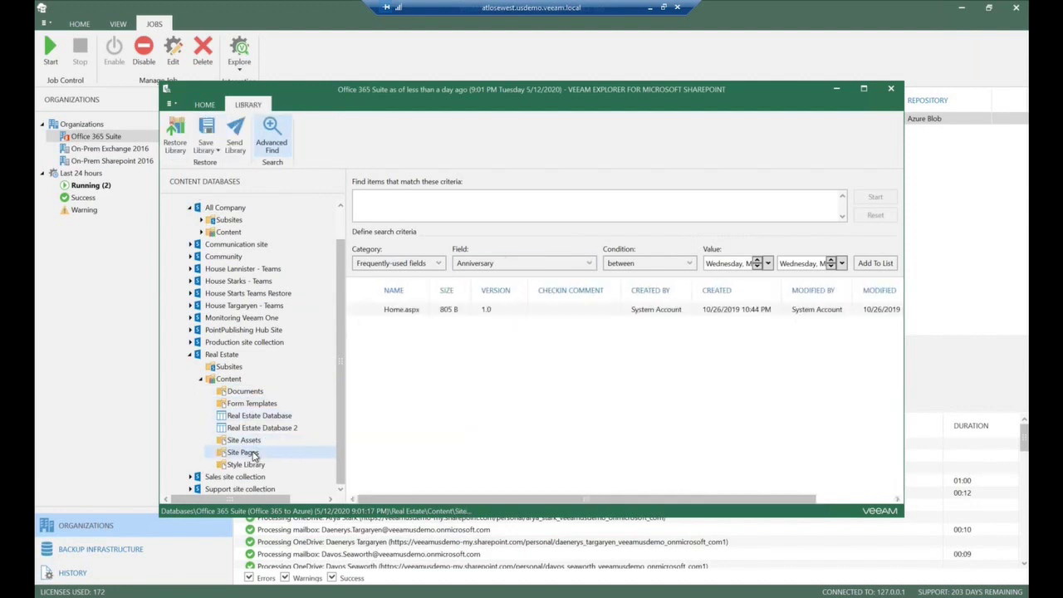
View the restore, save and send options for Home.aspx in Site Pages, and bring its full item properties into view.
right_click(399, 313)
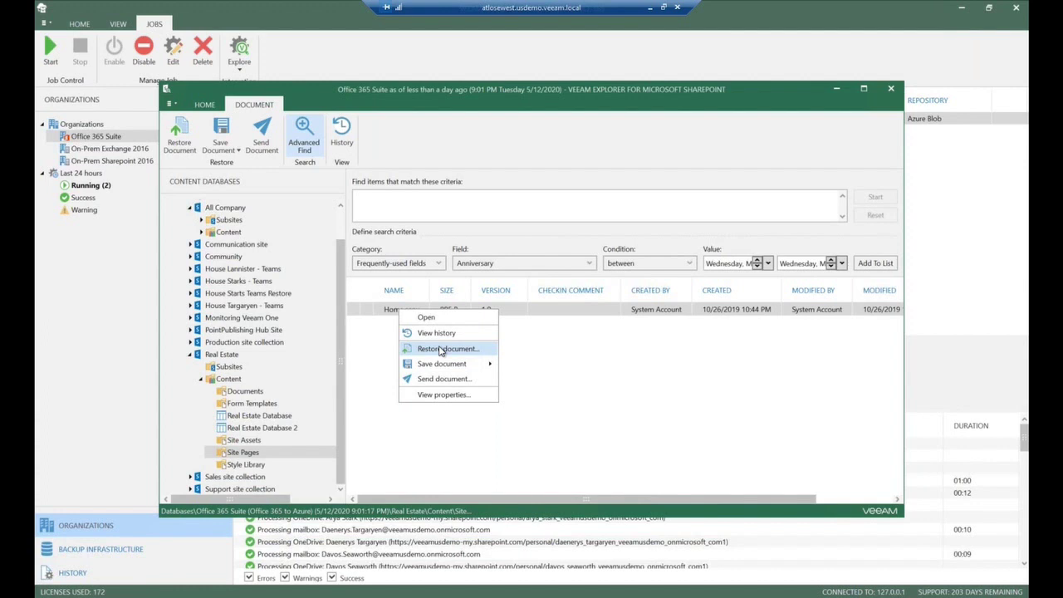
mouse_move(437, 371)
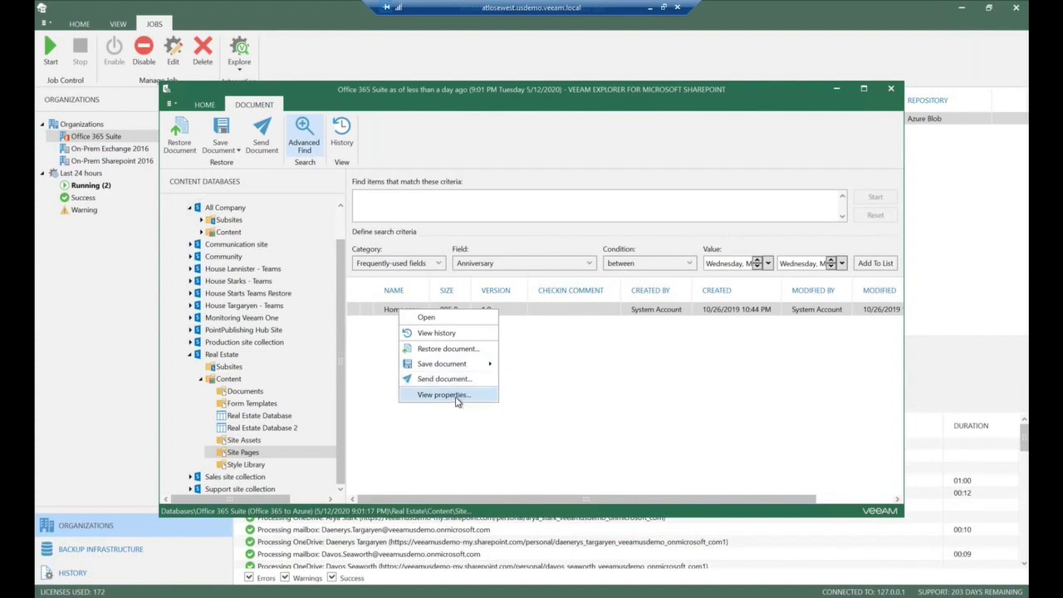
left_click(455, 396)
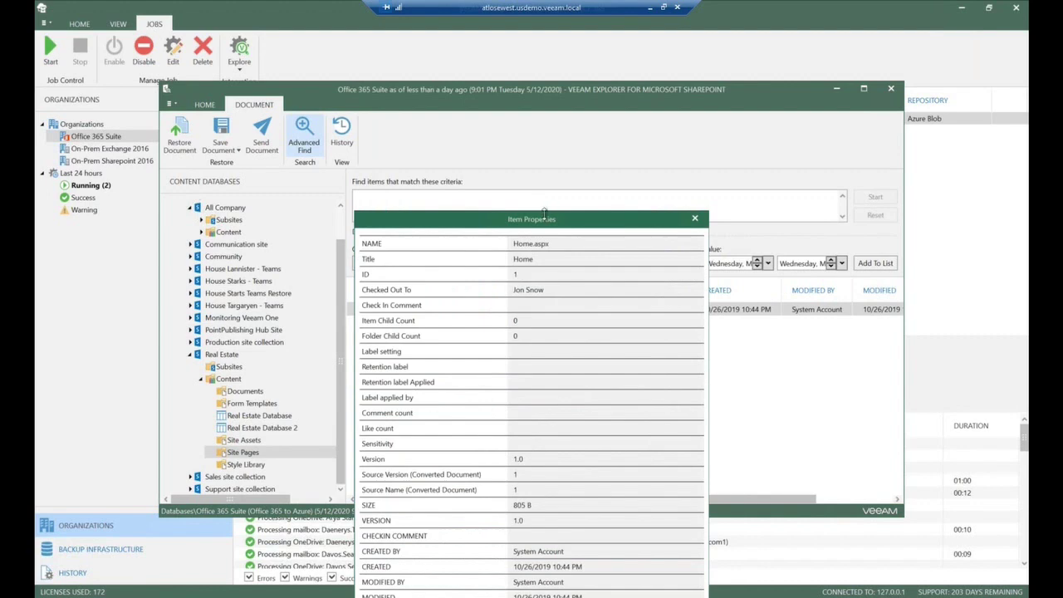
left_click_drag(590, 220, 675, 89)
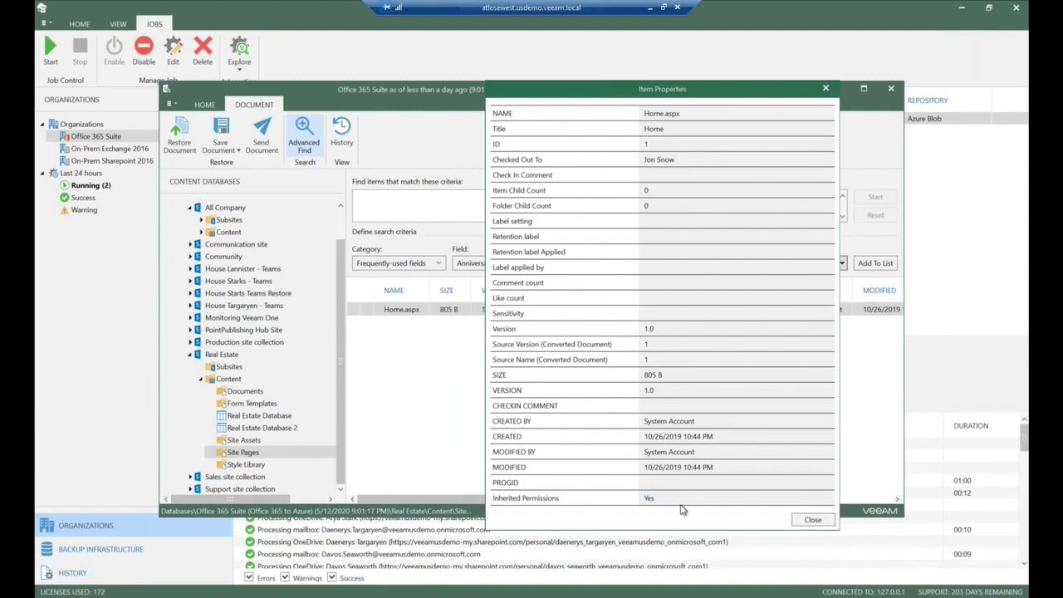
Examine the modified date, version, size, child count and checked-out fields of Home.aspx, and close Veeam Explorer for Microsoft SharePoint.
left_click_drag(712, 468, 630, 468)
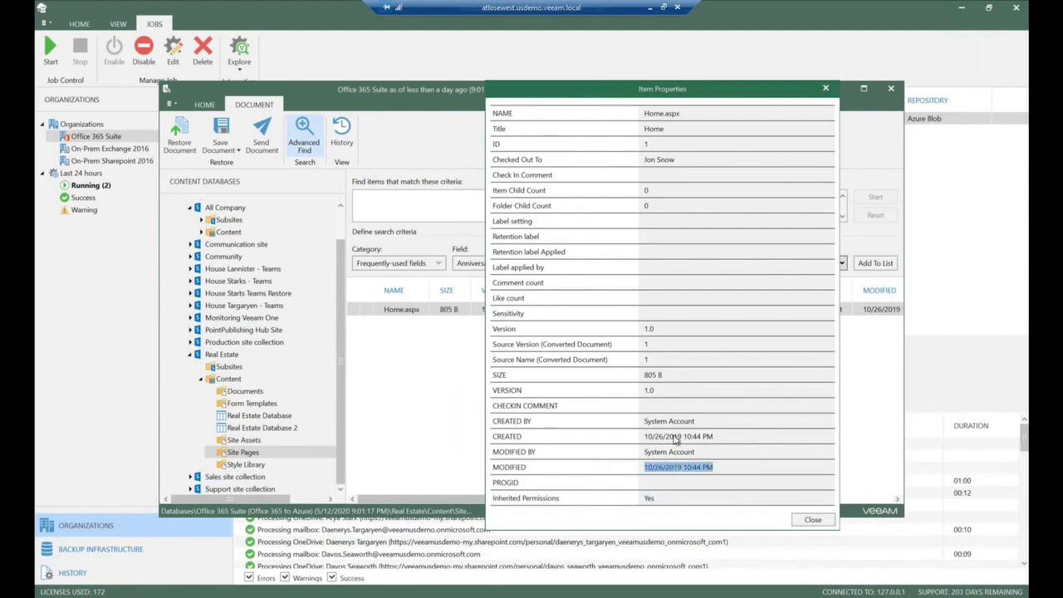
left_click(685, 399)
left_click_drag(641, 390, 651, 393)
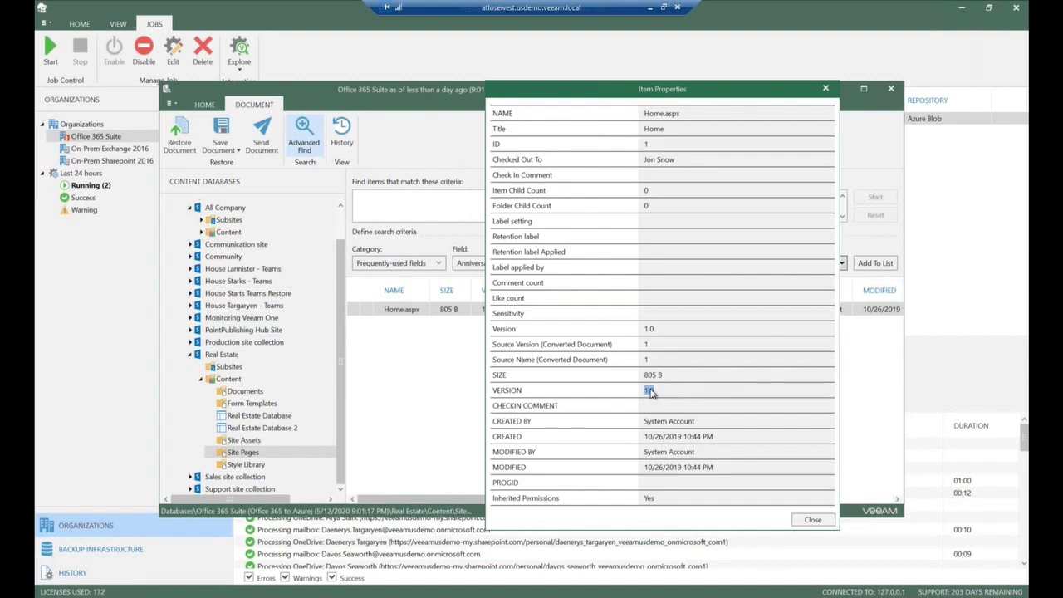
left_click_drag(684, 374, 629, 379)
left_click(673, 375)
left_click_drag(652, 190, 647, 193)
left_click_drag(675, 159, 641, 159)
left_click(688, 174)
double_click(686, 390)
left_click(812, 519)
left_click(891, 88)
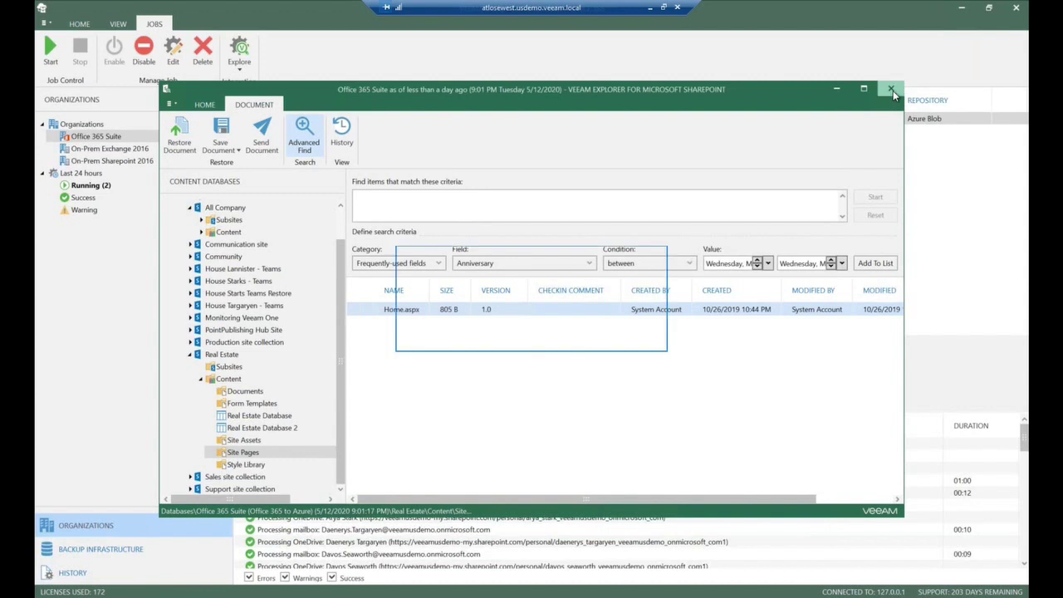
left_click(560, 326)
Open the job's latest available OneDrive state in Veeam Explorer for Microsoft OneDrive for Business, including user-deleted items and all versions of modified items.
left_click(244, 60)
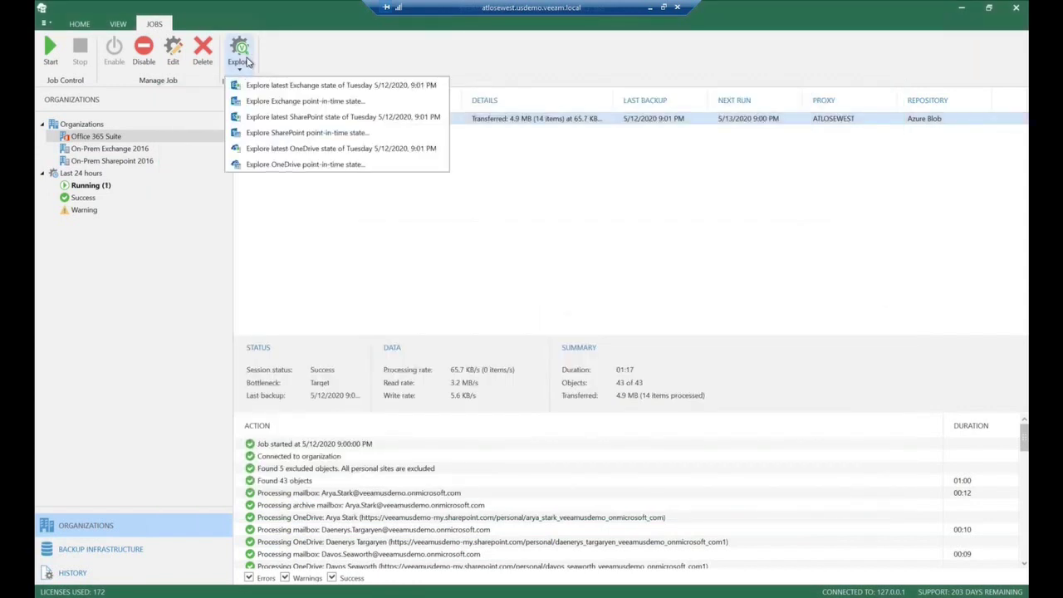
left_click(355, 165)
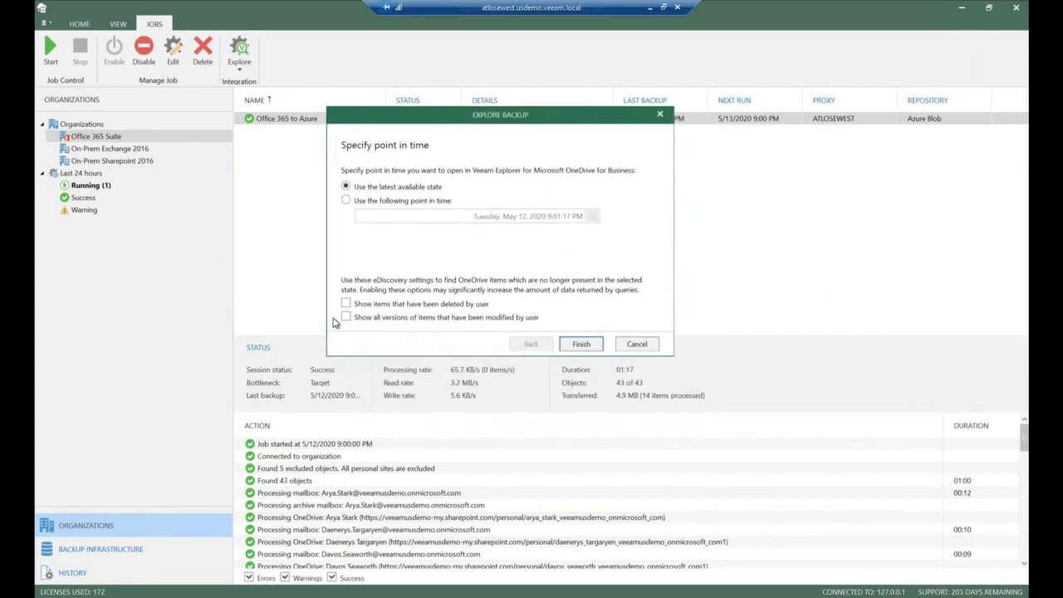
left_click(346, 303)
left_click(346, 317)
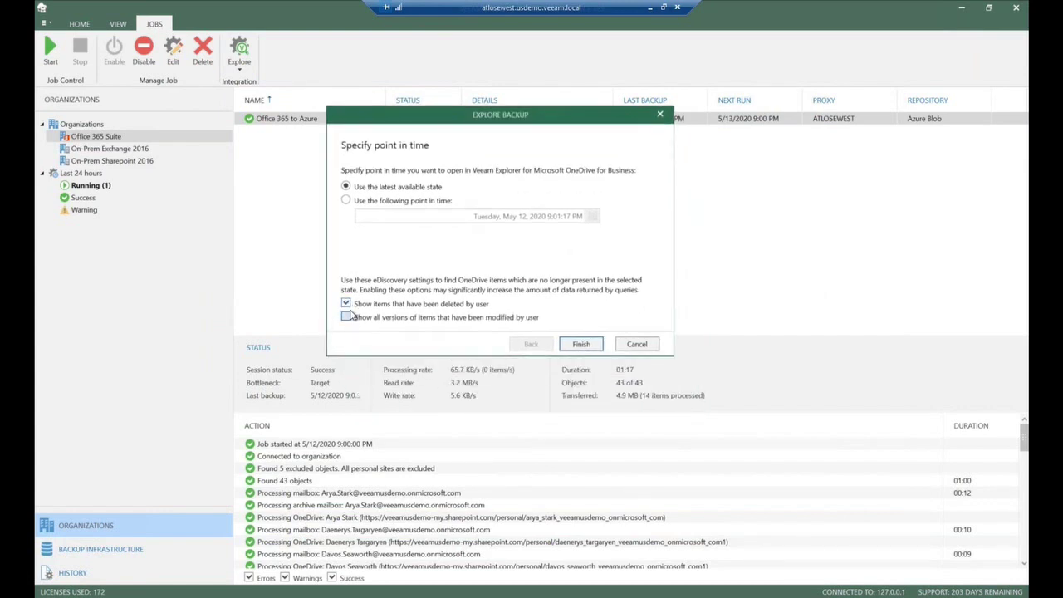
left_click(581, 343)
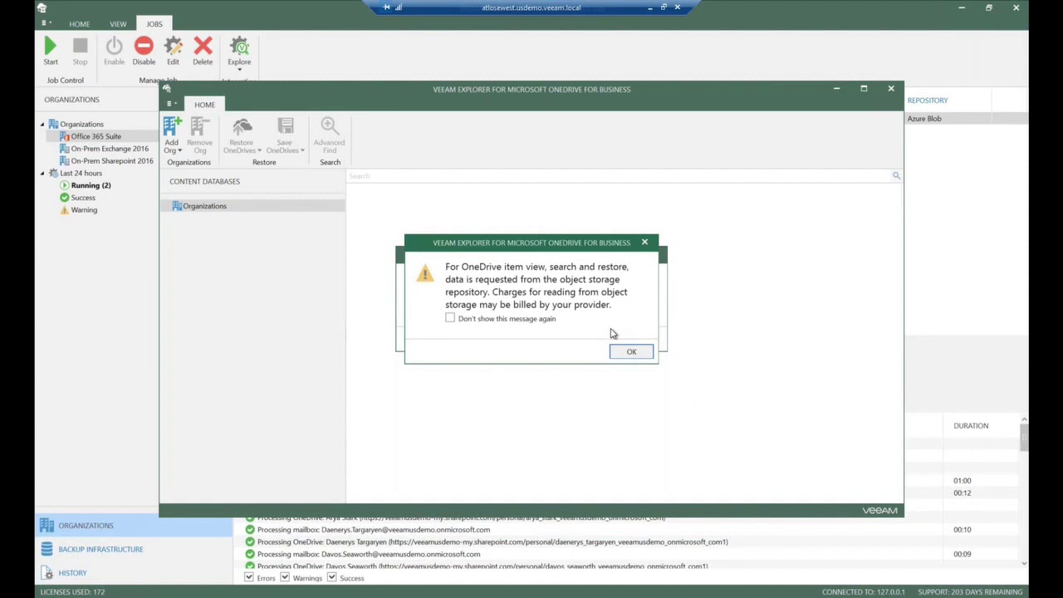
left_click(636, 353)
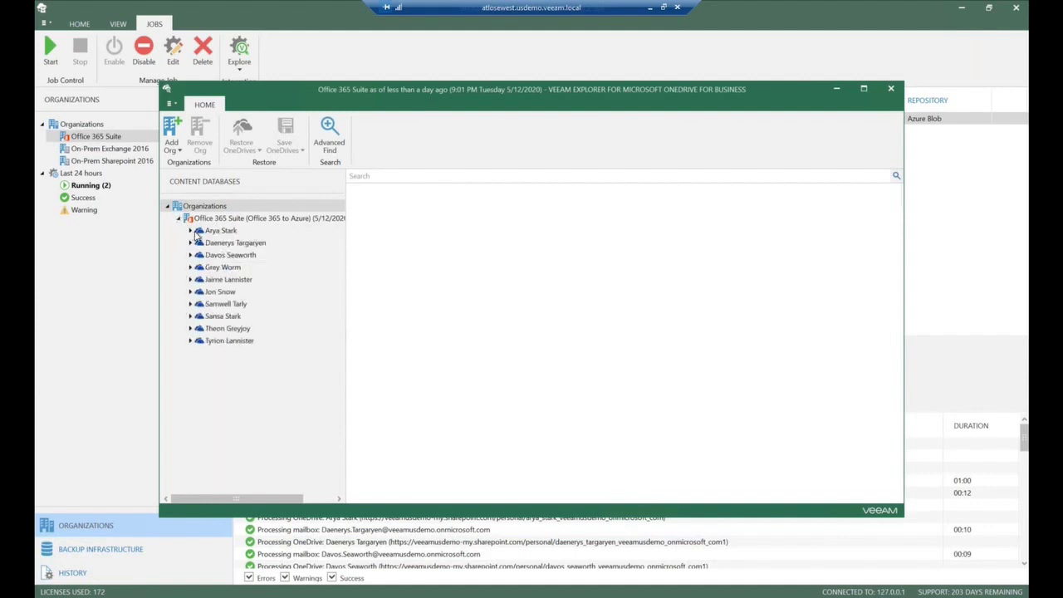
Display the advanced search criteria and browse the OneDrive contents of the first and fourth users in the organization.
left_click(190, 231)
left_click(329, 135)
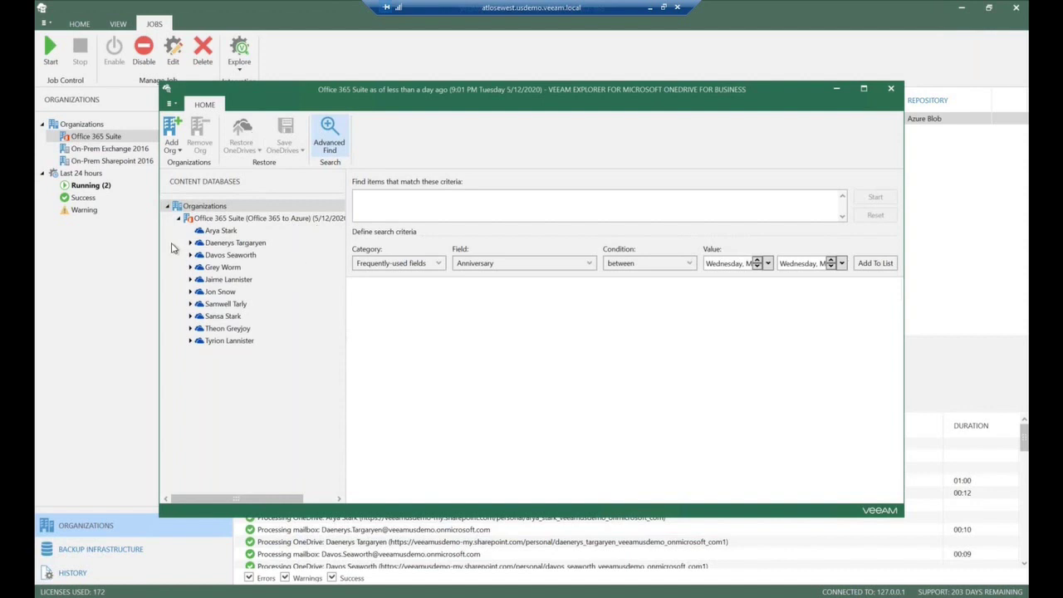
left_click(221, 232)
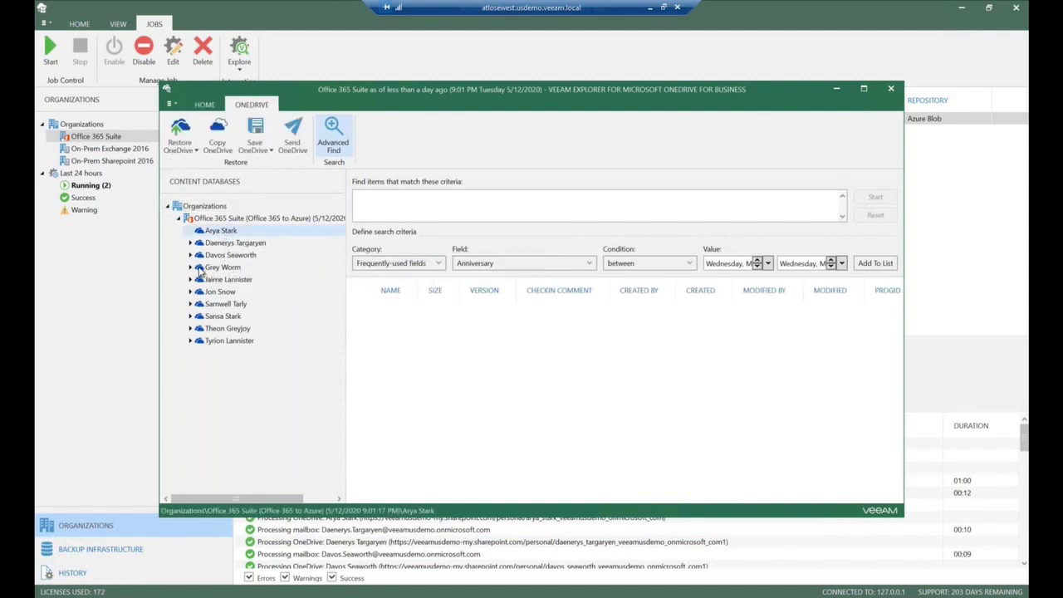
left_click(219, 268)
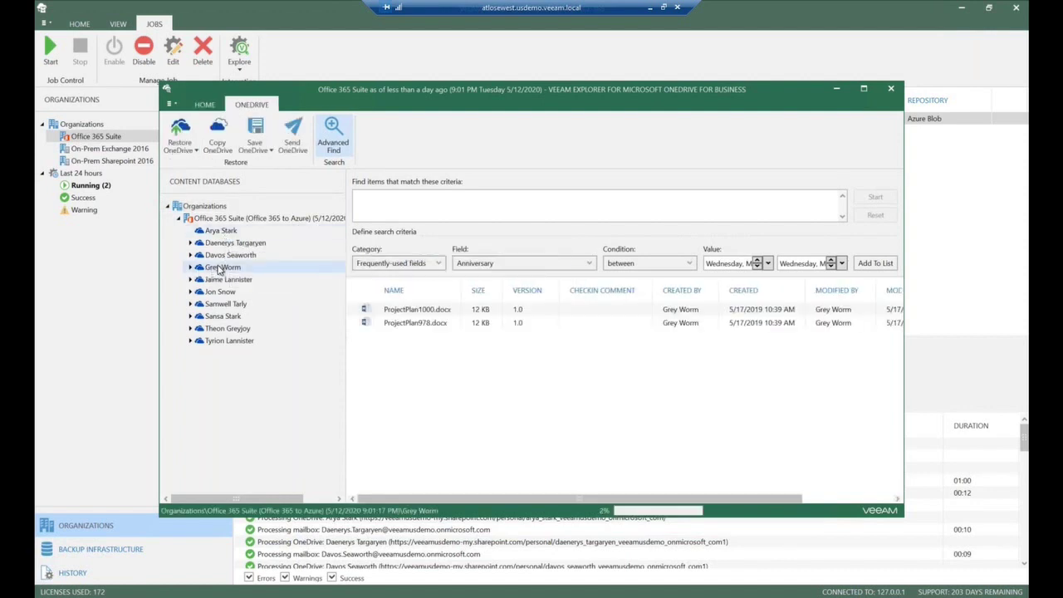
View the history, restore, copy, save and send options for ProjectPlan1000.docx, and bring its full item properties into view.
right_click(444, 308)
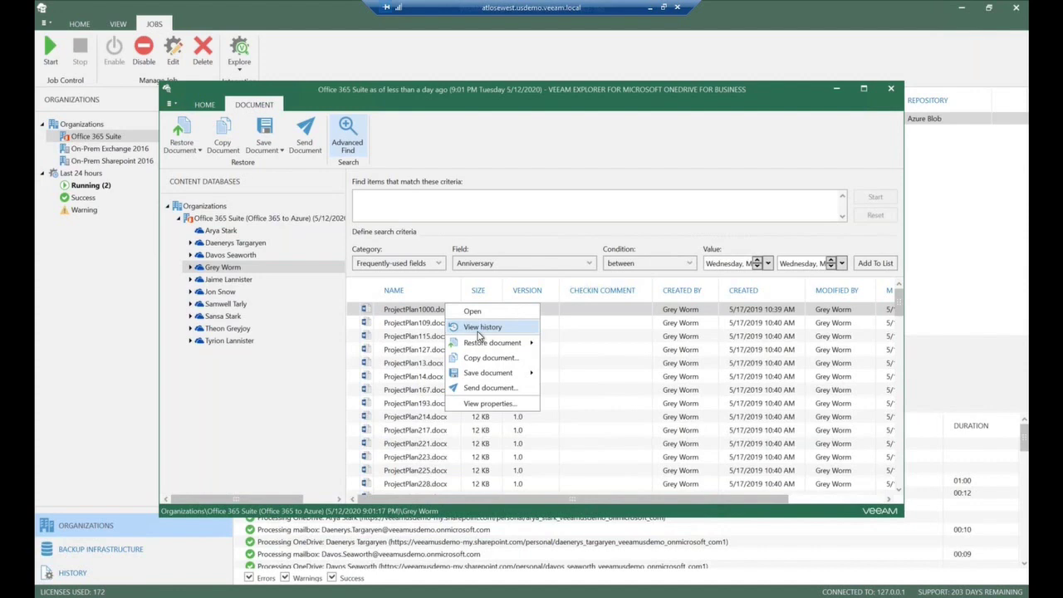
mouse_move(481, 344)
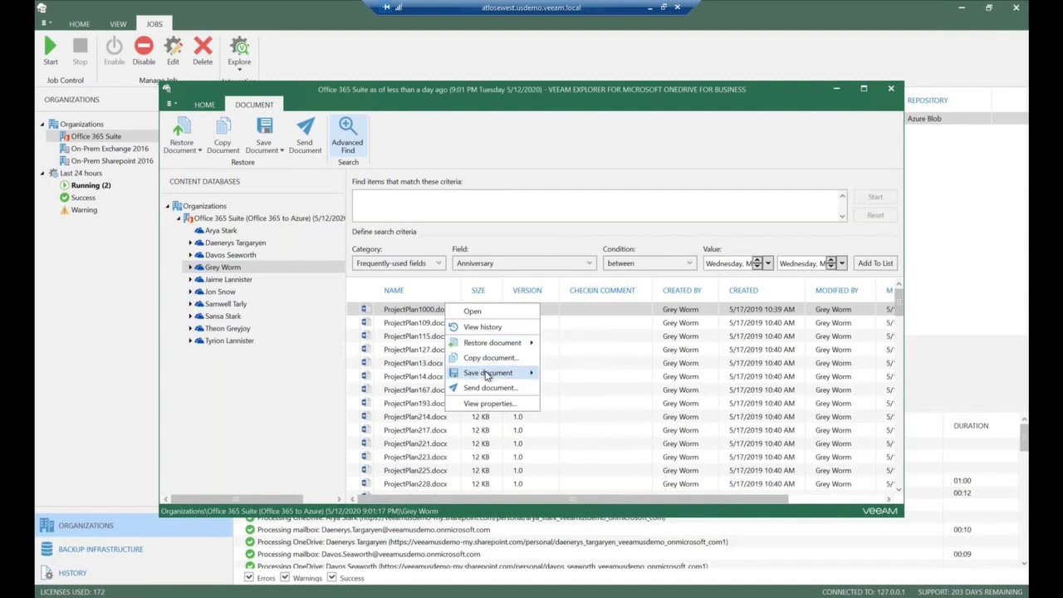
mouse_move(487, 375)
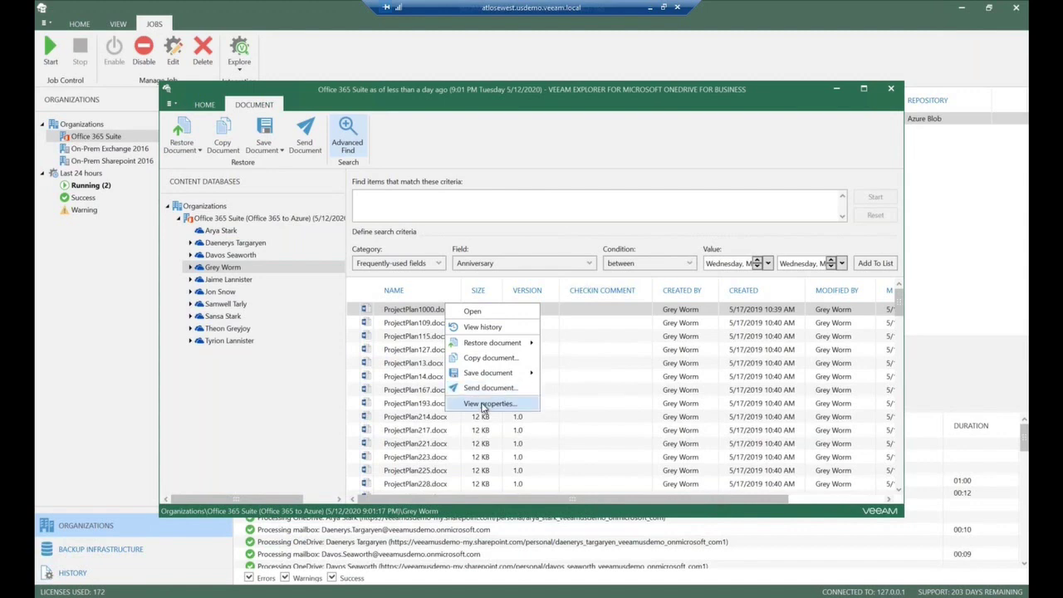
left_click(489, 404)
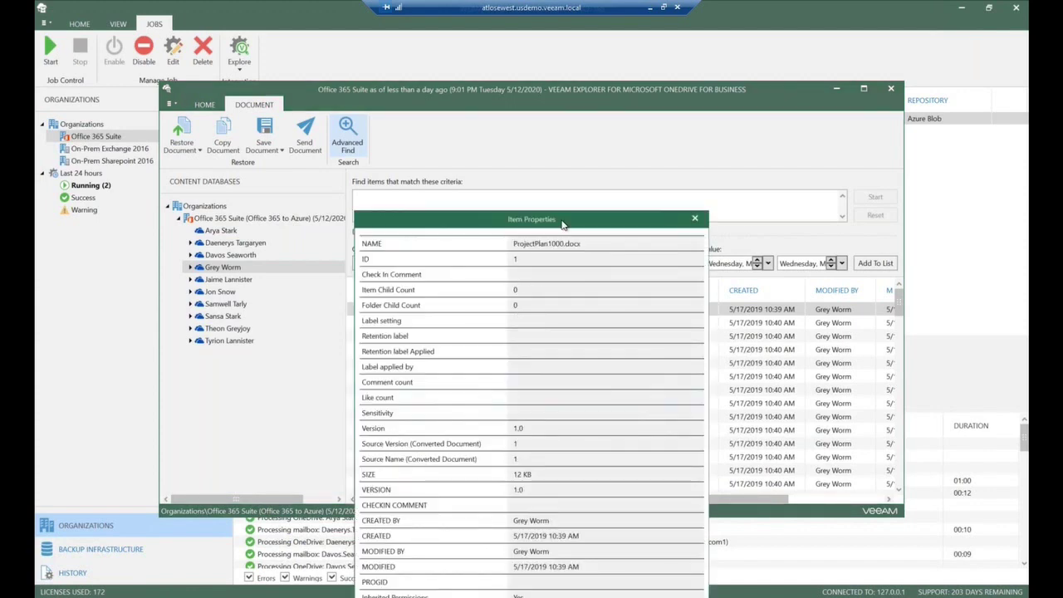
left_click_drag(561, 226, 575, 91)
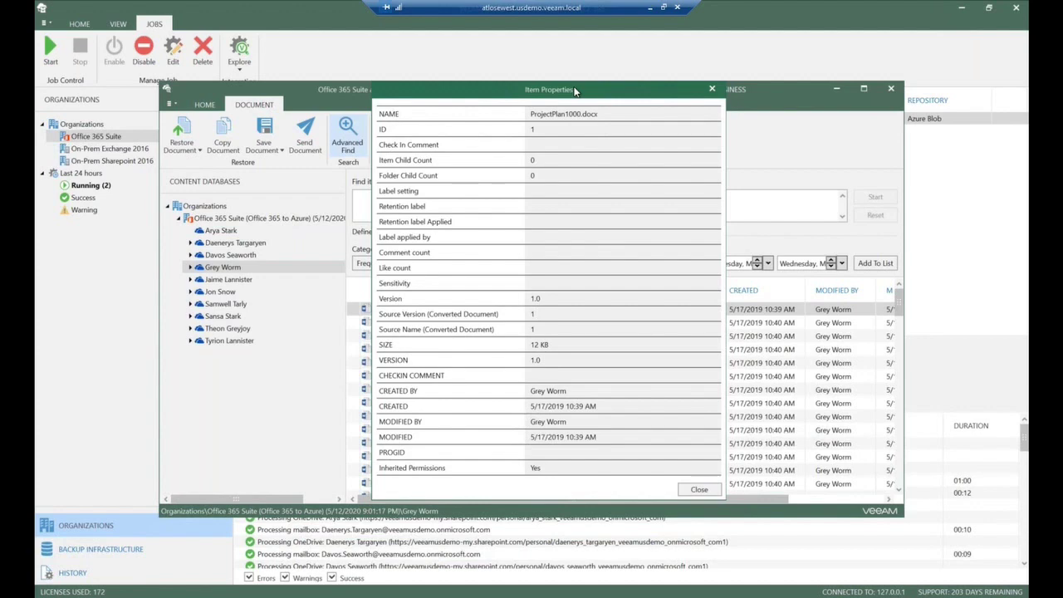
Examine the version and modified date of ProjectPlan1000.docx, and close its properties and Veeam Explorer for Microsoft OneDrive for Business.
left_click_drag(542, 362, 521, 366)
left_click_drag(594, 437, 525, 432)
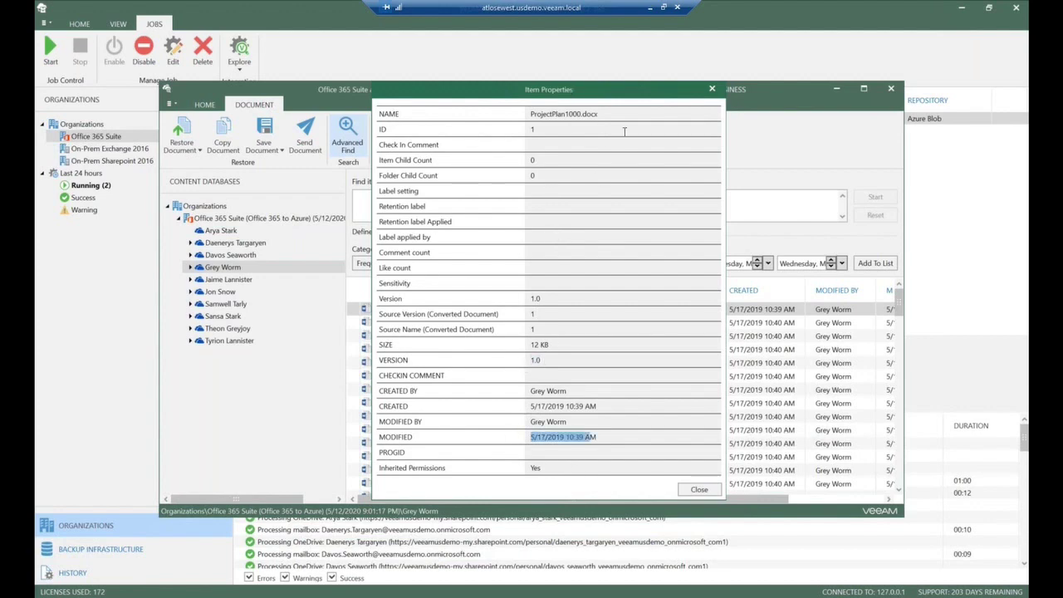
left_click(521, 146)
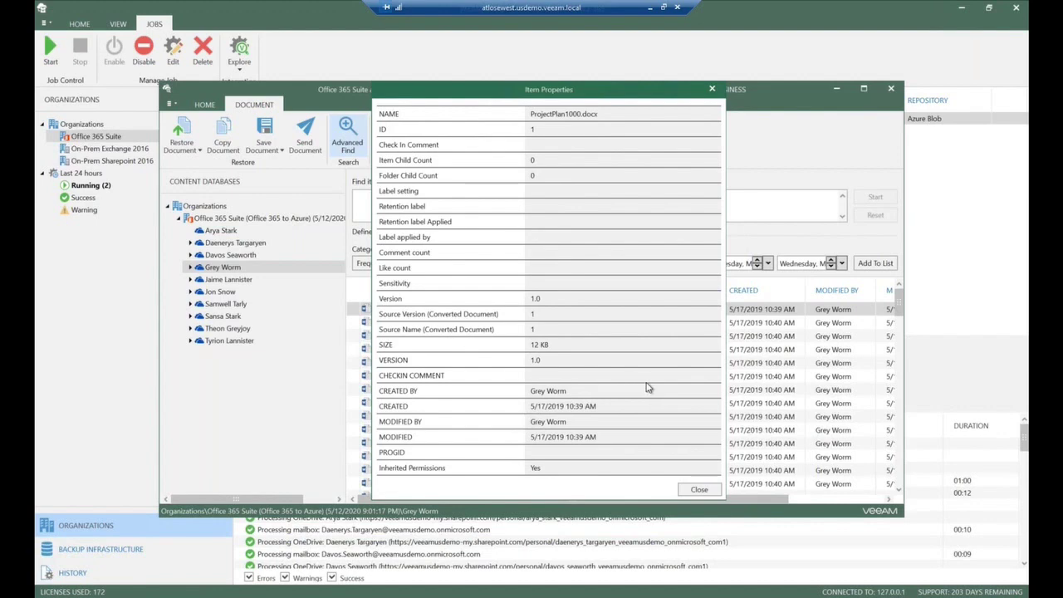
left_click(711, 492)
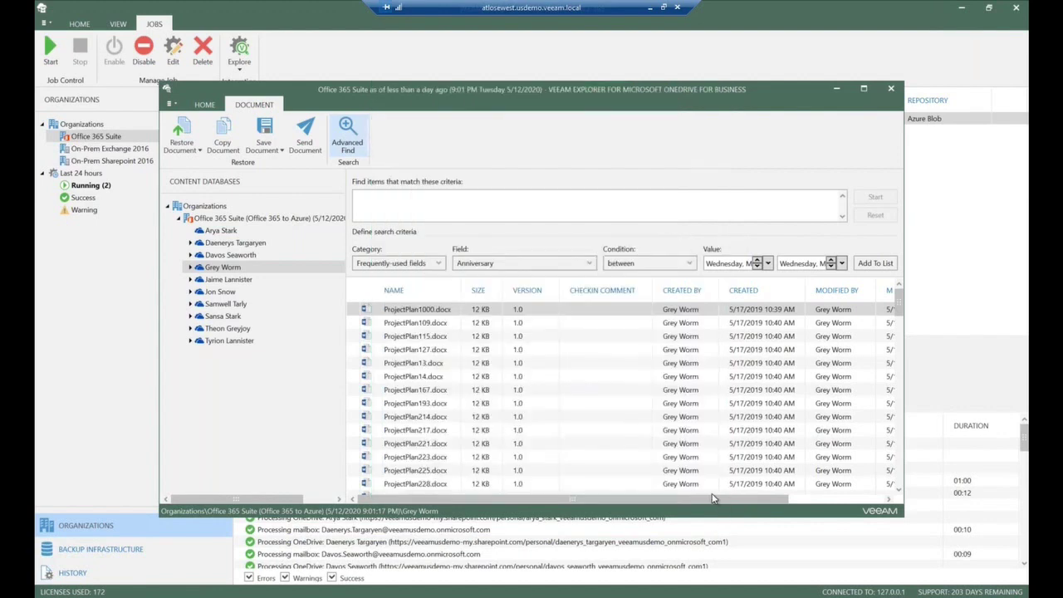
left_click(888, 89)
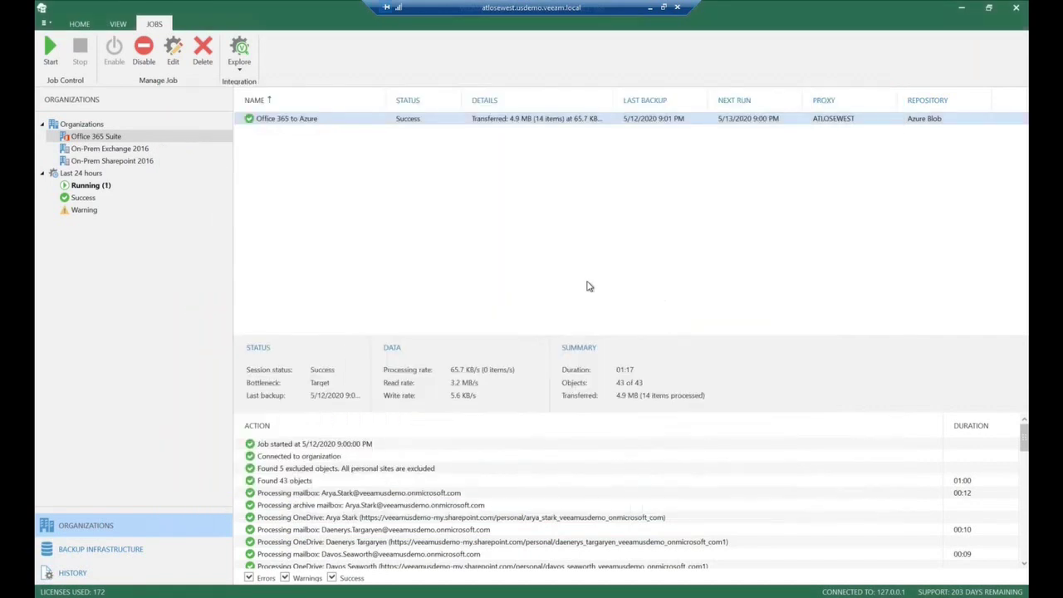